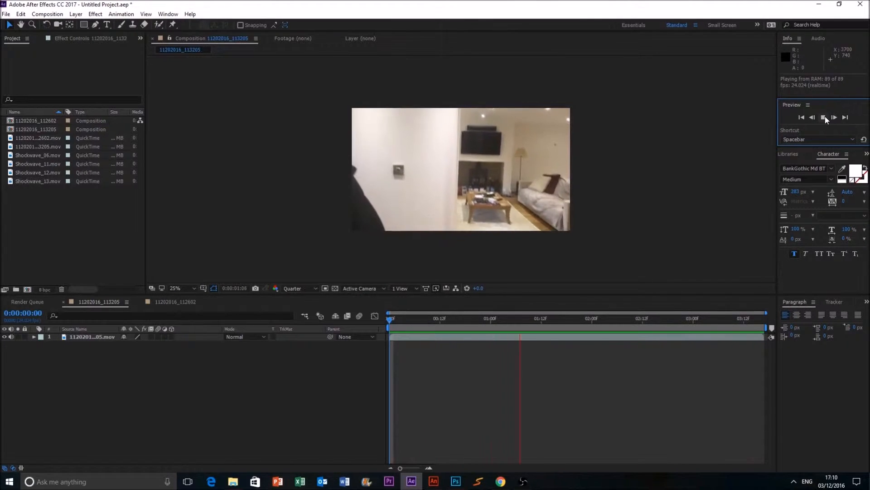
Step: Add Shockwave_11.mov to the 11202016_113205 composition as a layer above the footage, starting at 0:00:00:00
click(824, 117)
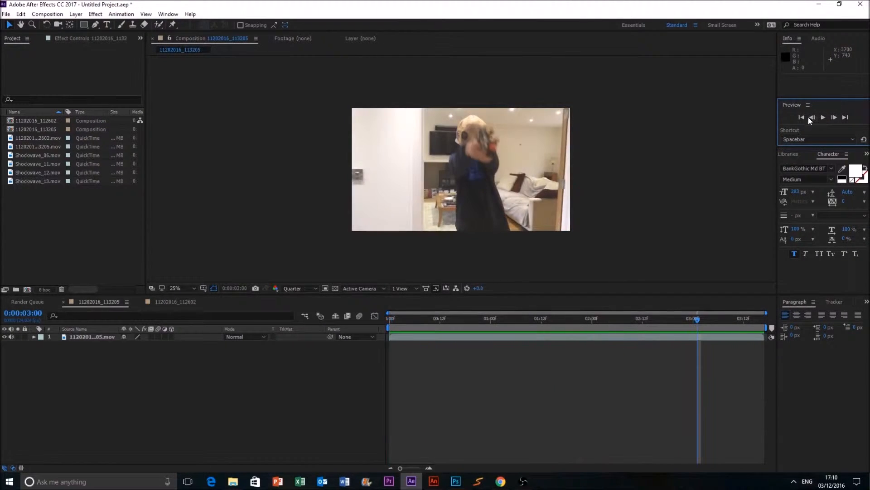
click(48, 181)
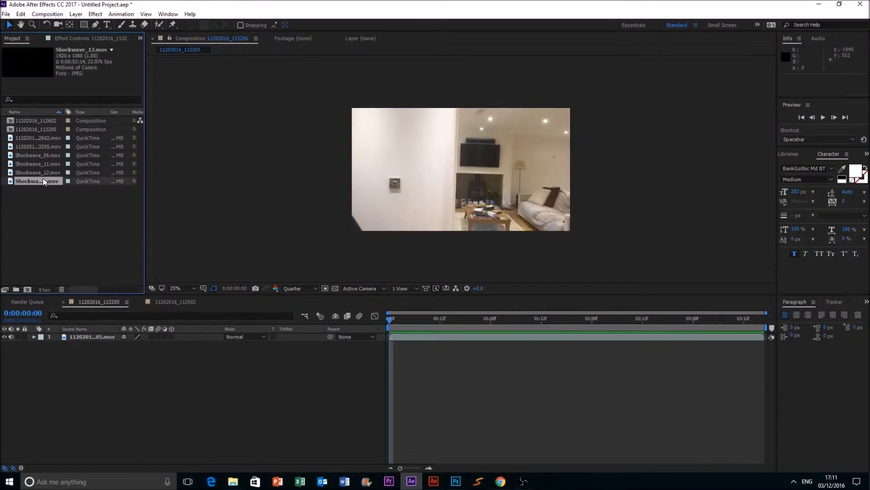
click(49, 172)
click(46, 165)
drag(42, 162, 339, 323)
drag(392, 324, 370, 318)
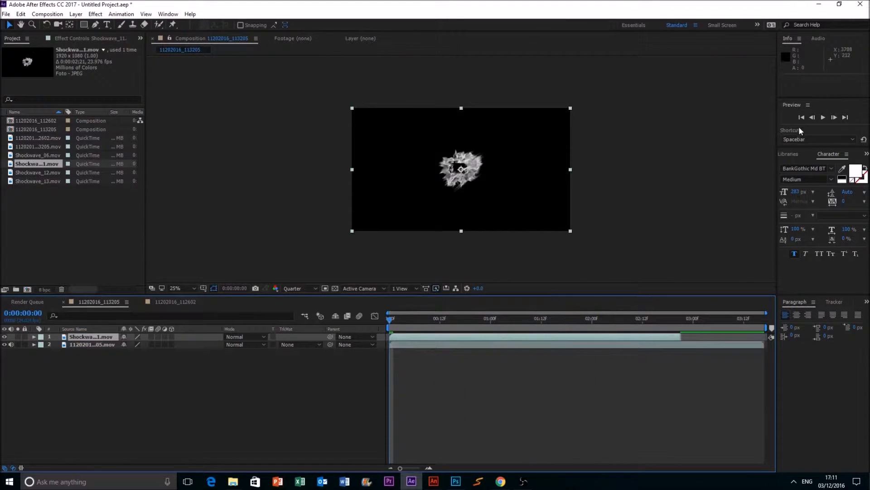
Step: Preview the Shockwave_11.mov layer and set its blending mode to Screen
click(824, 118)
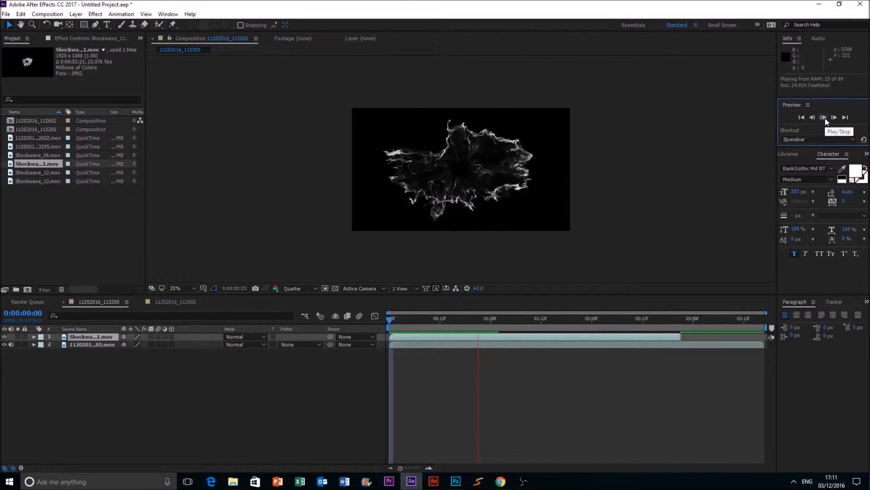
click(824, 118)
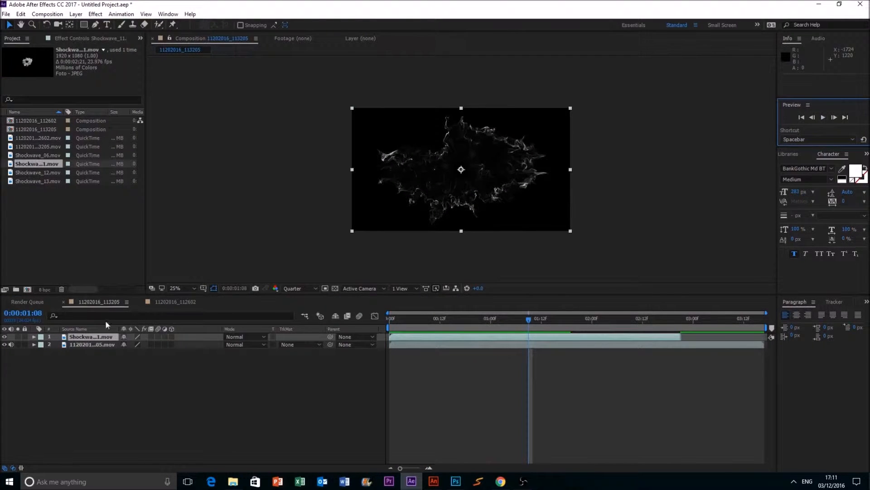
click(251, 339)
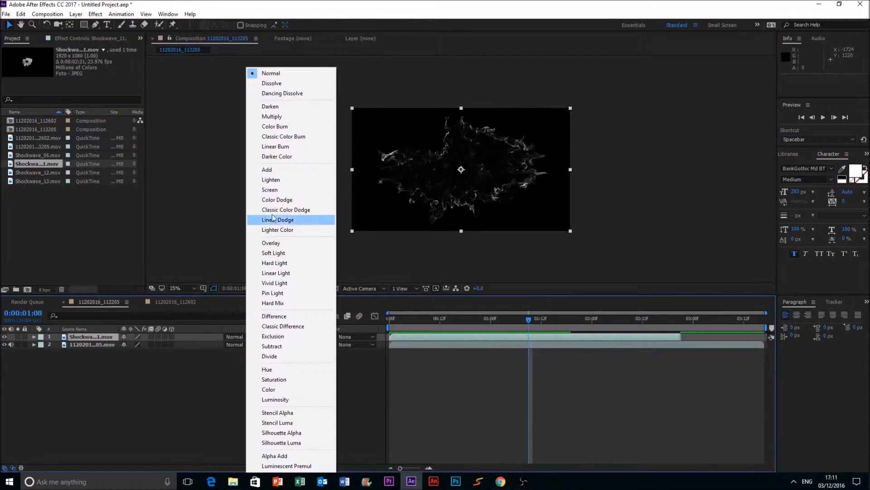
click(272, 191)
Step: Shift the Shockwave_11.mov layer in time so that it starts at 0:00:02:15
drag(534, 317, 658, 318)
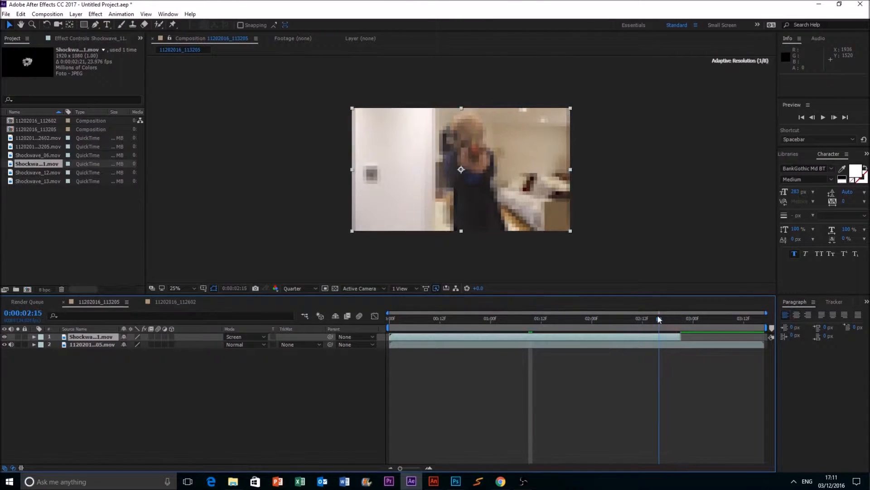
click(832, 118)
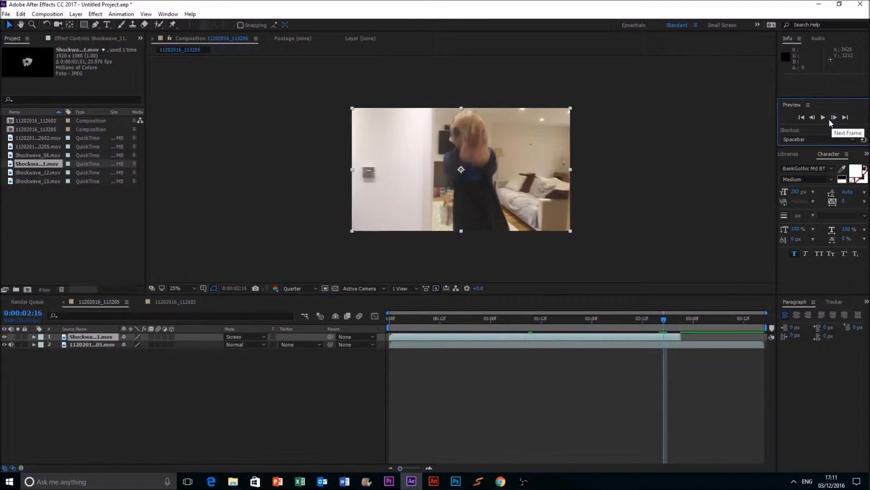
click(814, 118)
drag(399, 336, 668, 333)
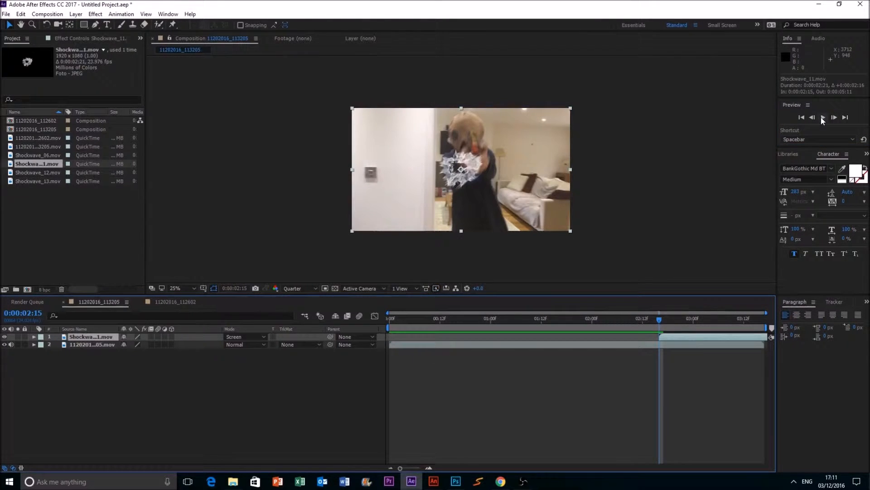
Step: Move the shockwave over the person's raised hands, to about position 1116, 468, and play the composition from its start
drag(477, 202, 494, 194)
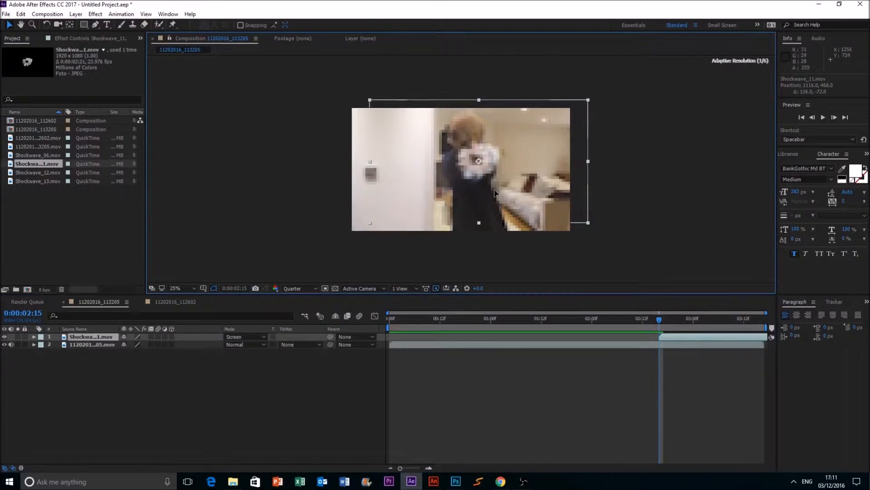
click(599, 254)
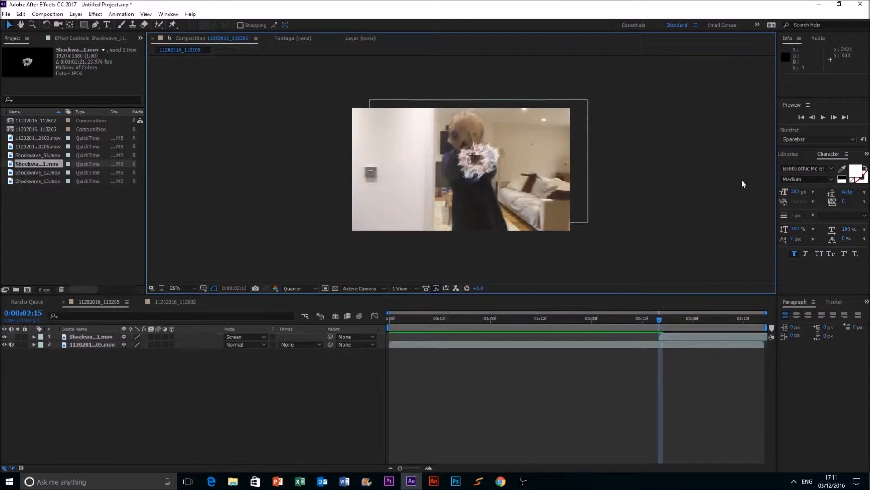
click(800, 117)
click(824, 117)
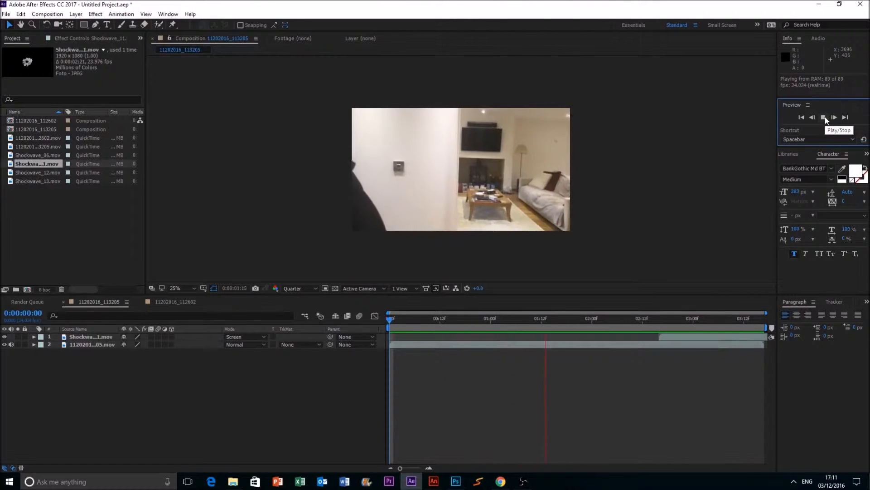
click(801, 118)
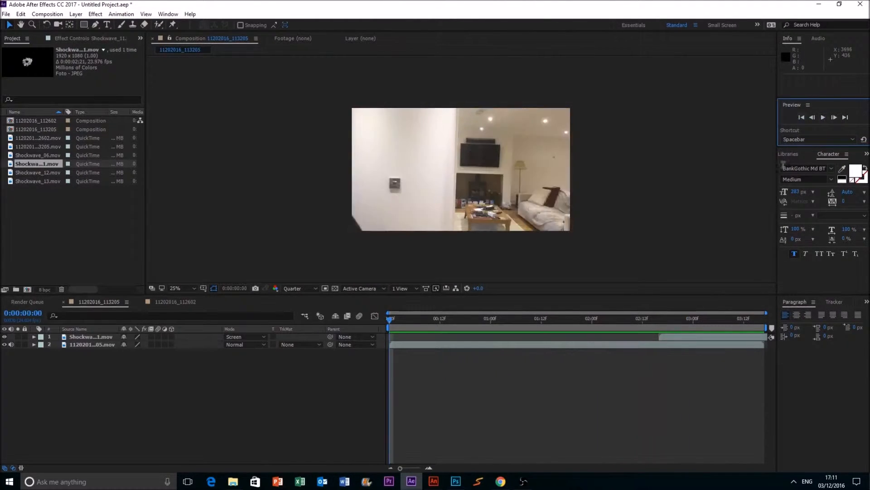
Step: Bring the Effects & Presets library into view in place of the character settings
click(675, 335)
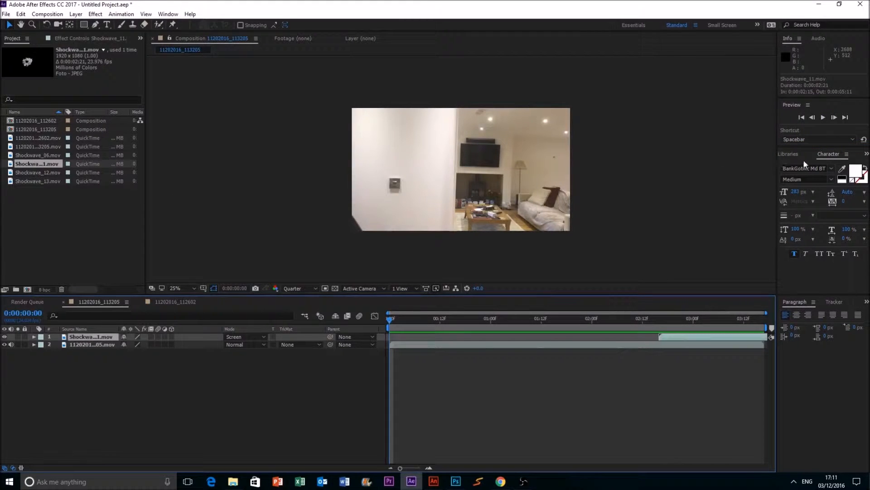
click(866, 153)
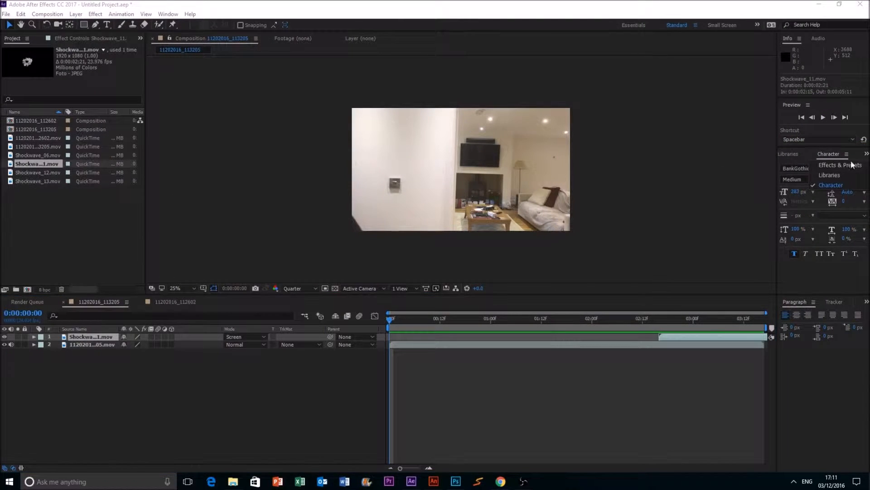
click(831, 167)
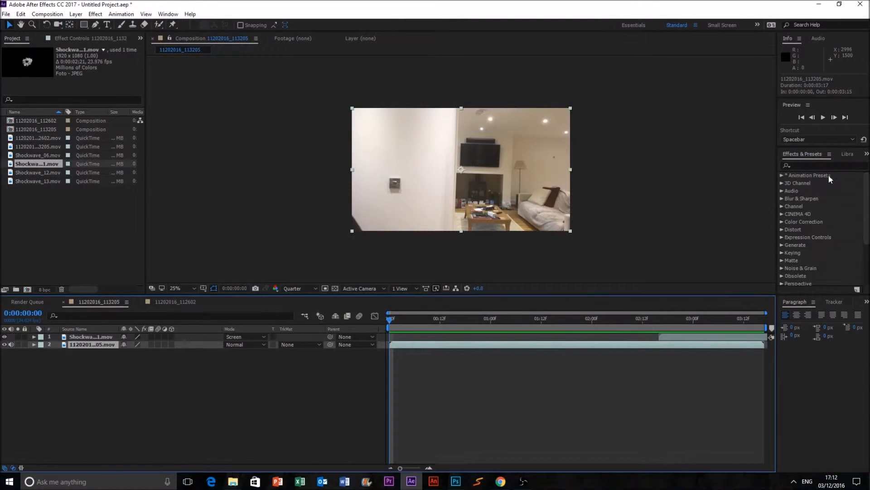
click(816, 165)
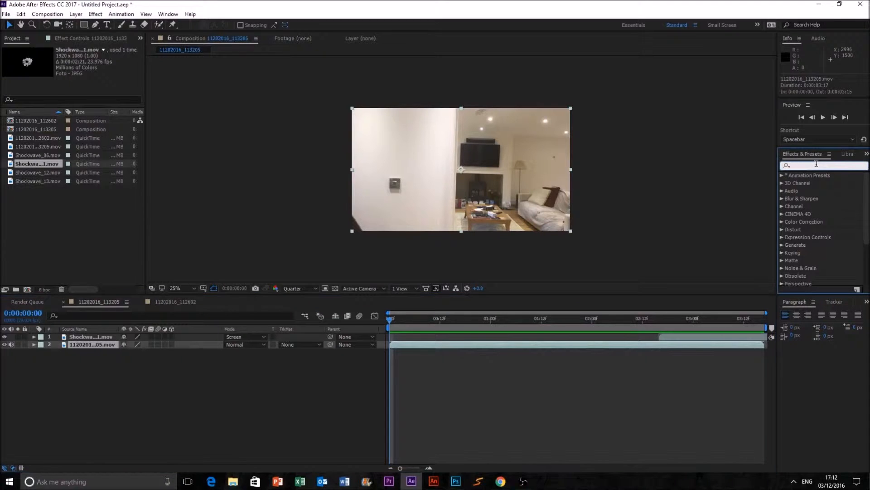
text(colo)
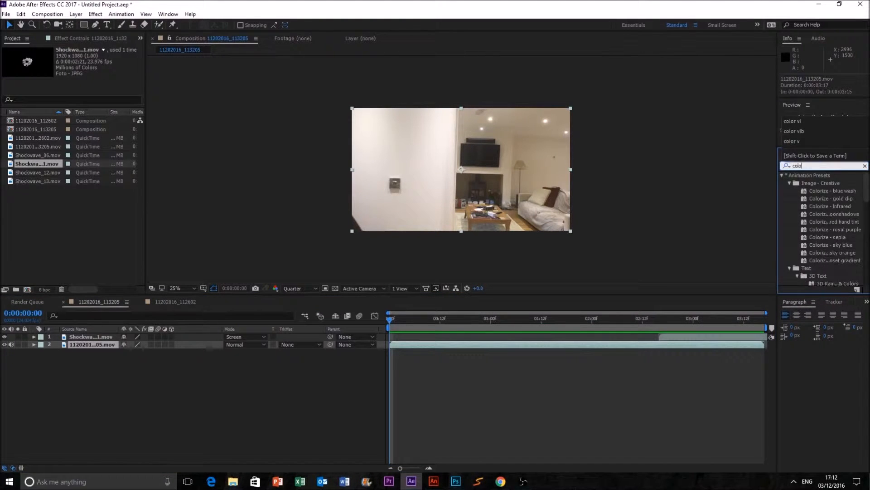
text(r vibra)
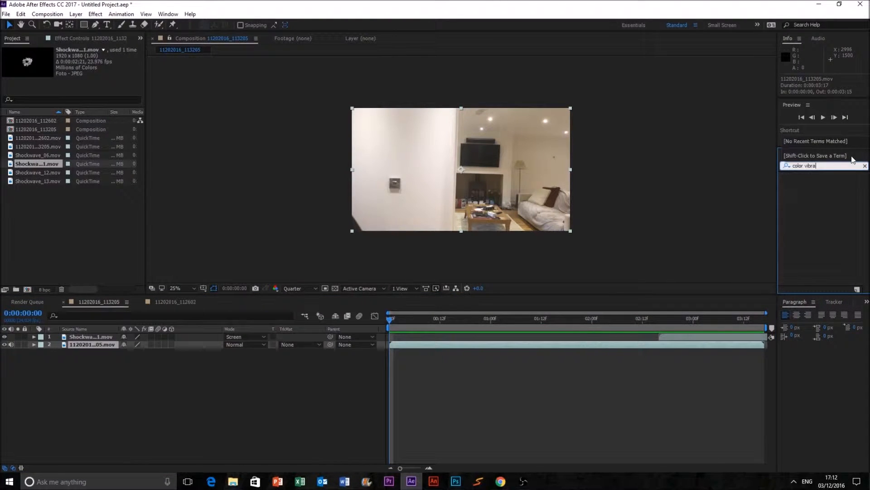
click(814, 165)
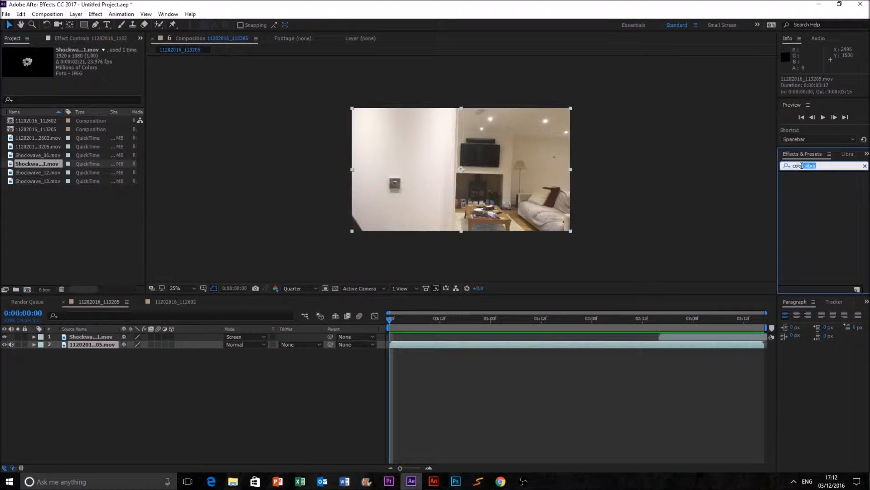
click(825, 166)
key(BackSpace)
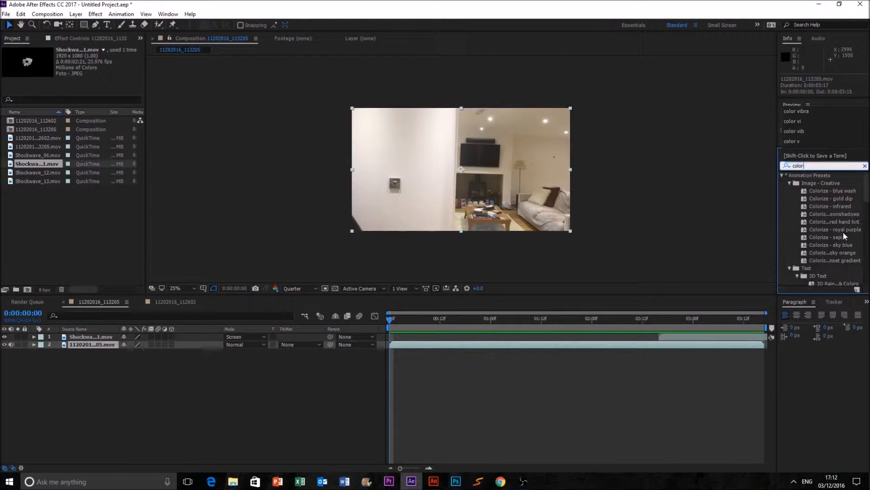
scroll(831, 223, down, 10)
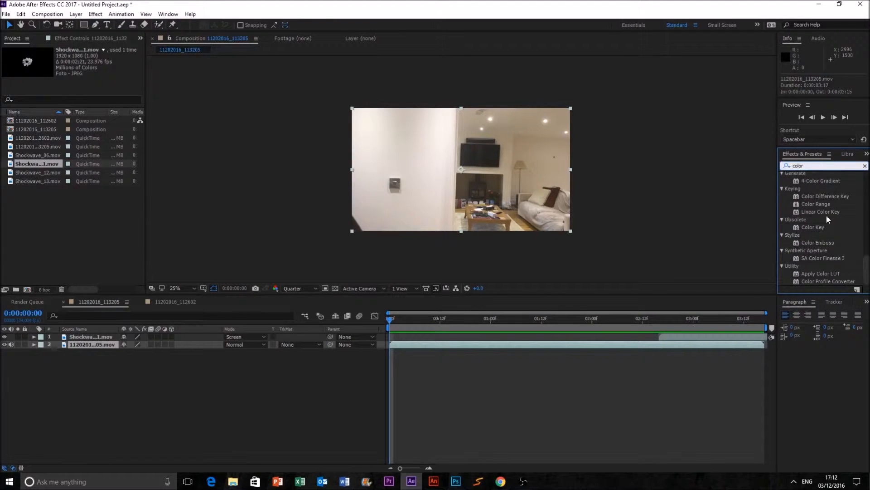
Step: Find the Curves effect by searching for "curves" and apply it to the Shockwave_11.mov layer
key(BackSpace)
key(BackSpace)
key(BackSpace)
key(BackSpace)
key(BackSpace)
text(curves)
drag(809, 207, 684, 337)
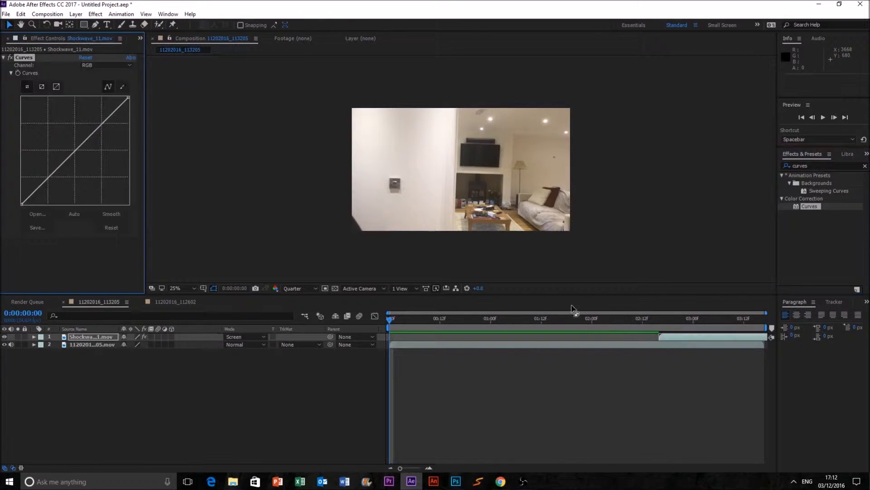
Step: Raise the Blue channel of the shockwave's Curves effect into a smooth upward arch, checking the tint at 0:00:02:16
click(89, 66)
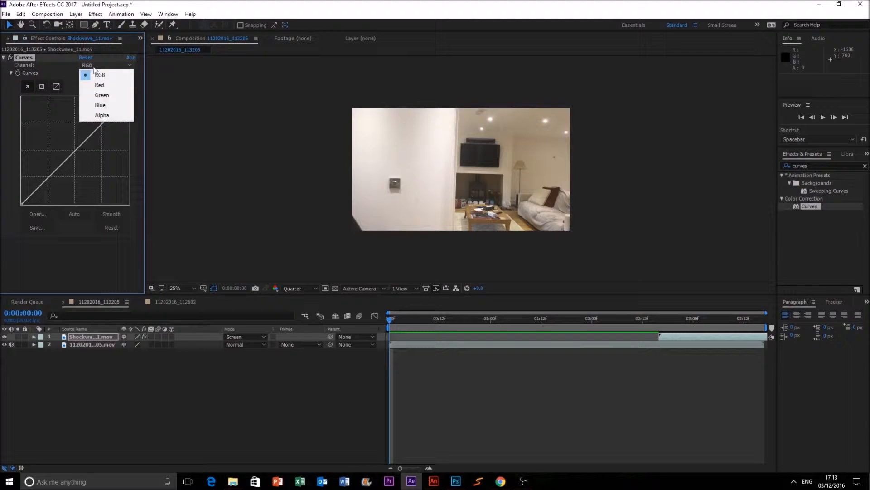
click(101, 105)
drag(86, 141, 39, 129)
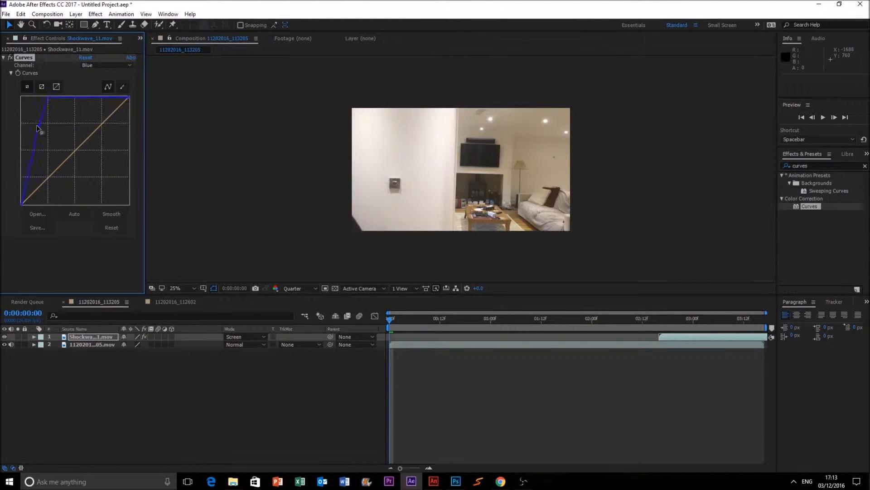
click(663, 319)
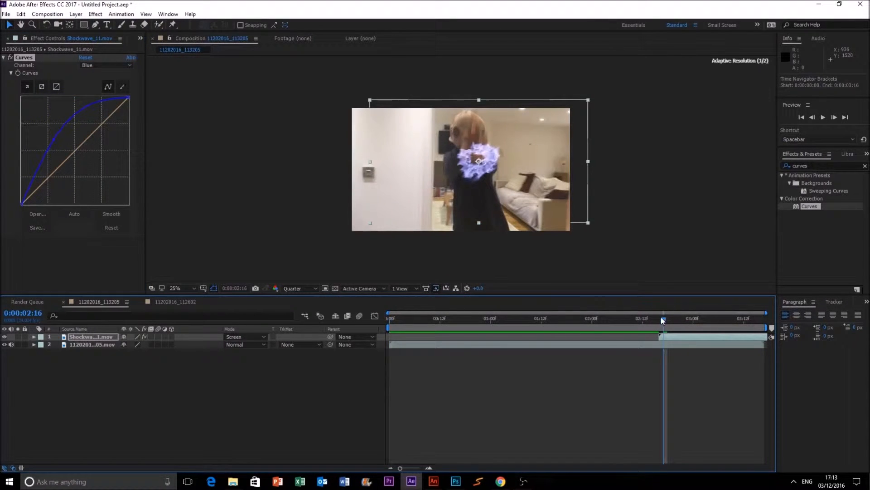
Step: Bend the RGB curve of the shockwave downward to darken its midtones
click(107, 64)
click(93, 74)
drag(83, 143, 99, 156)
Step: Shape the Red channel curve into a steep S, with raised highlights and lowered shadows
click(102, 65)
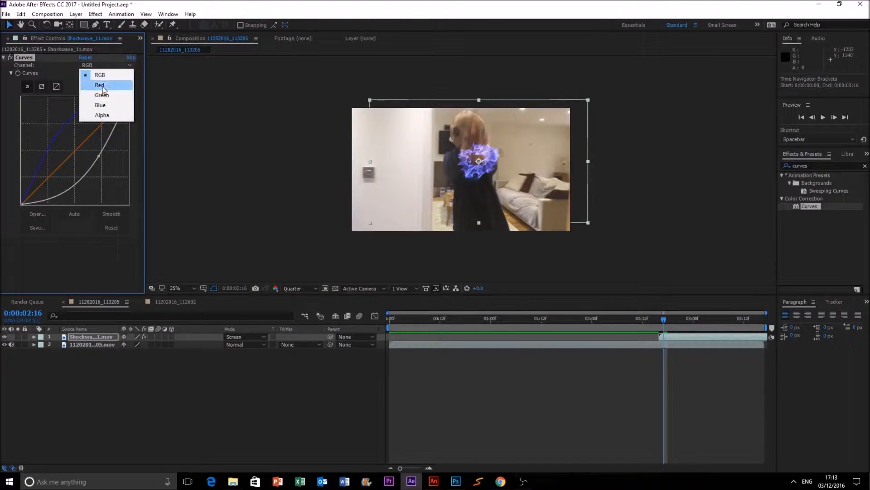
click(95, 84)
drag(89, 135, 83, 116)
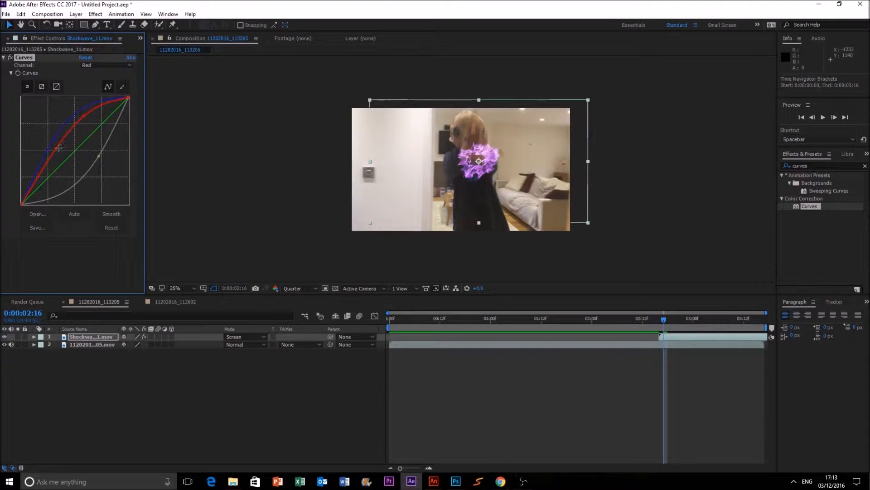
drag(48, 160, 63, 179)
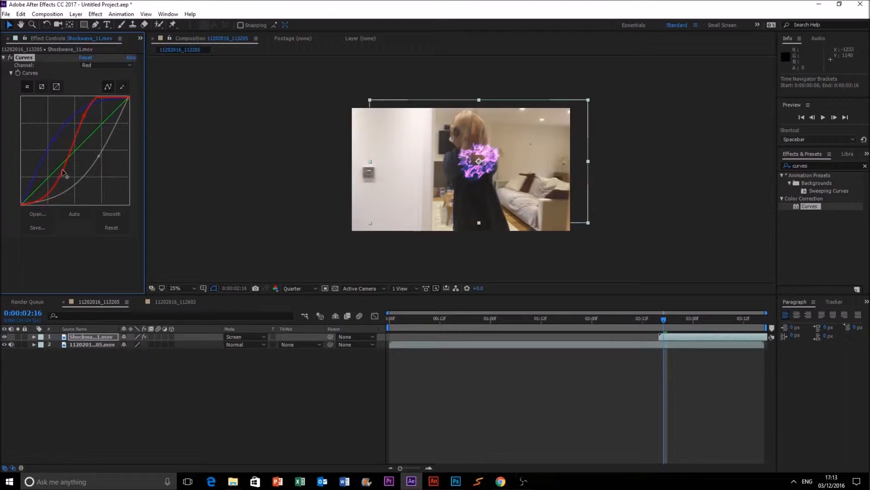
Step: Pull the shockwave's Green and Alpha channel curves strongly downward and play the composition to check the colour
drag(79, 147, 108, 166)
scroll(78, 149, down, 2)
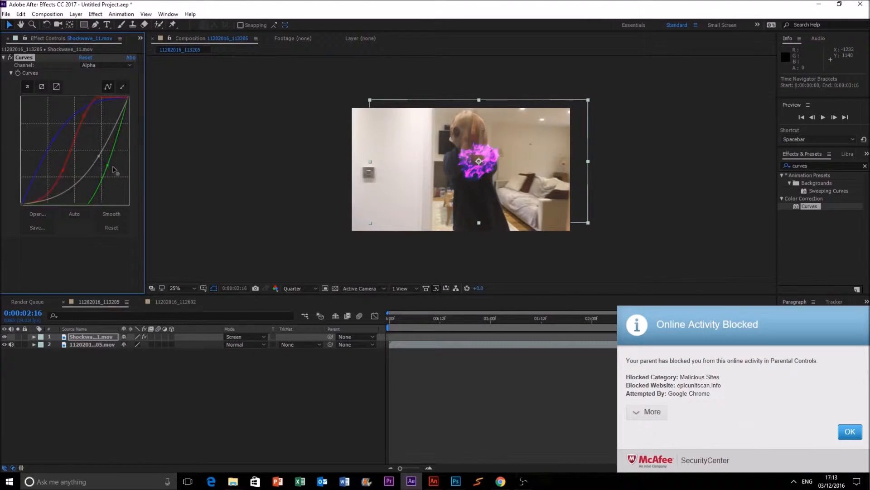
click(681, 221)
click(823, 118)
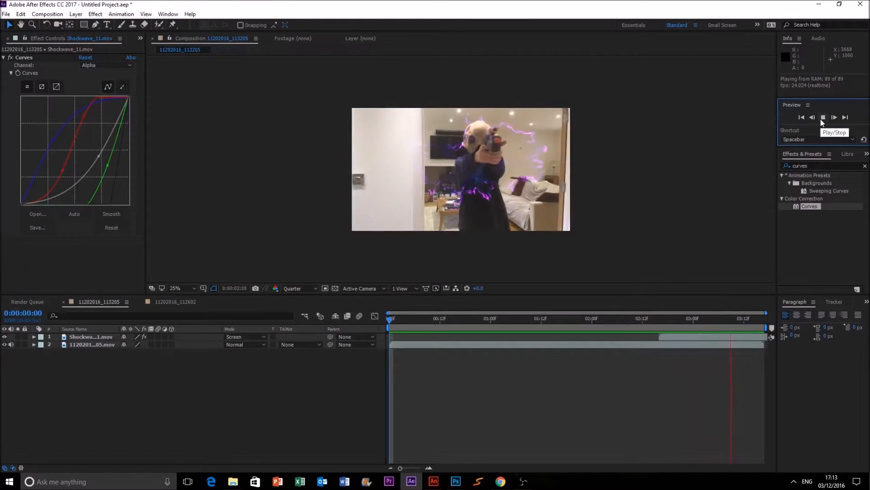
click(823, 118)
drag(670, 321, 379, 312)
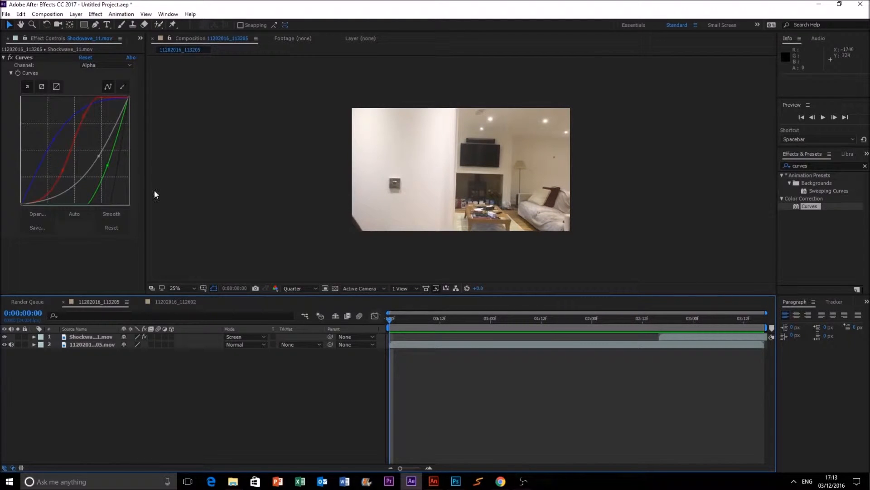
Step: Bend the RGB curve of the shockwave's Curves effect upward to brighten it, then play the composition to check the colour
drag(681, 322, 660, 318)
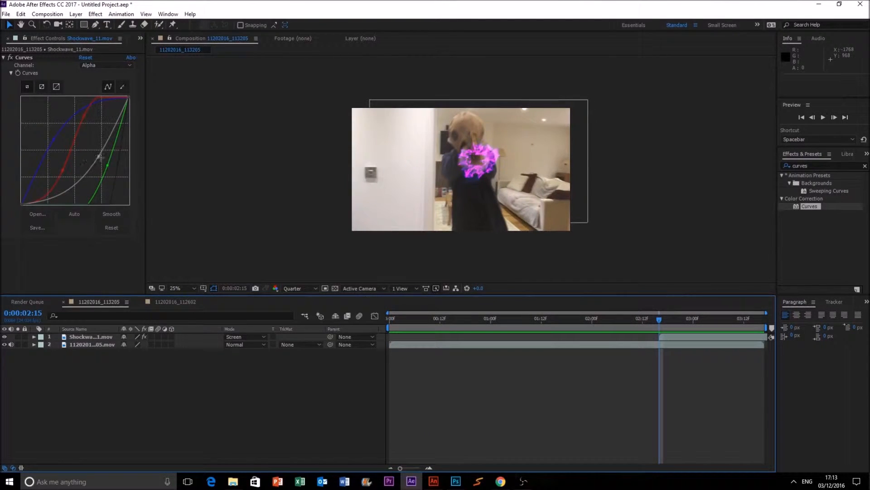
drag(98, 157, 53, 157)
drag(665, 323, 690, 320)
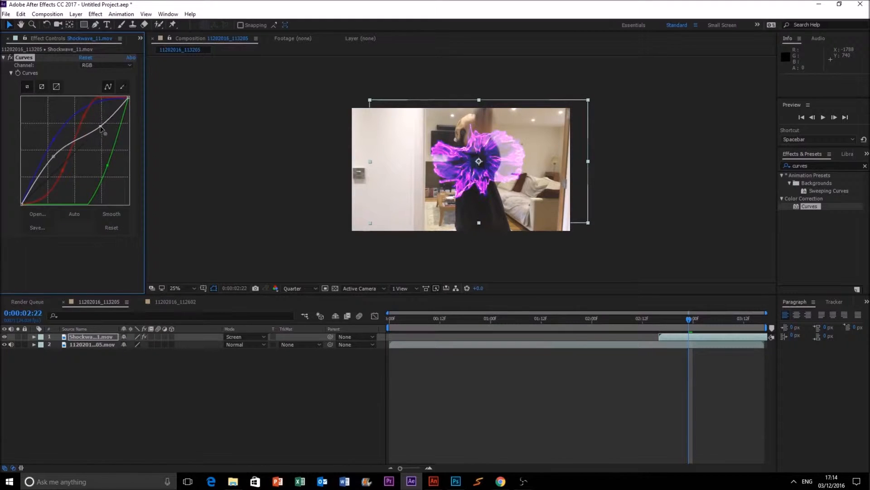
drag(39, 179, 55, 166)
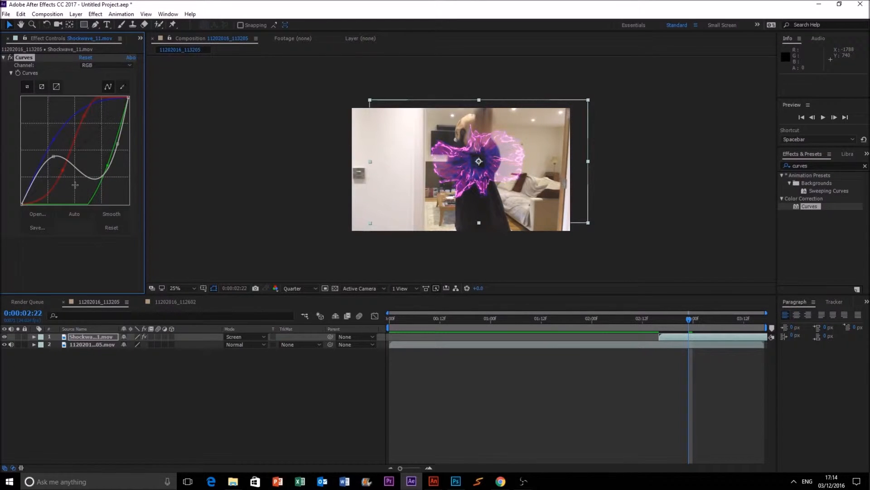
key(ctrl+z)
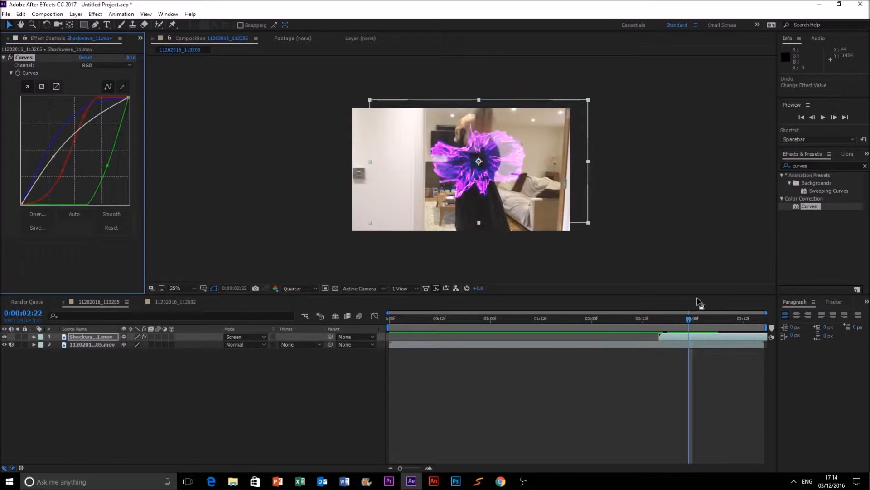
click(820, 120)
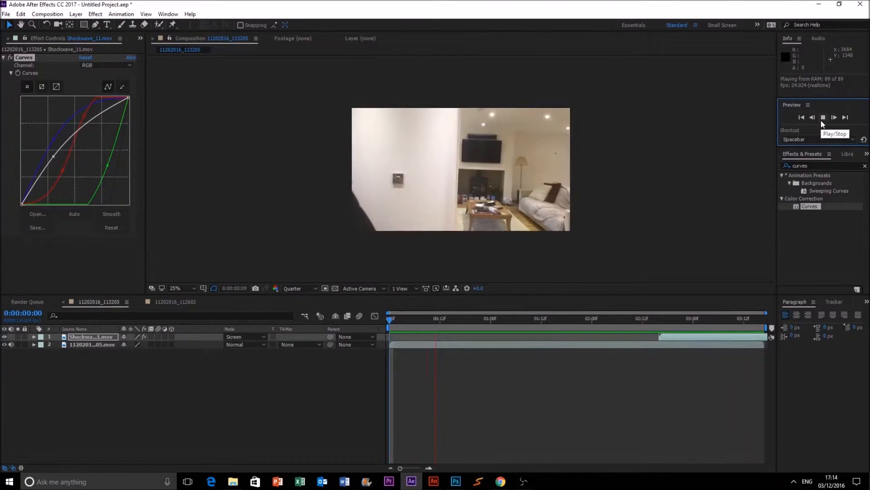
click(820, 120)
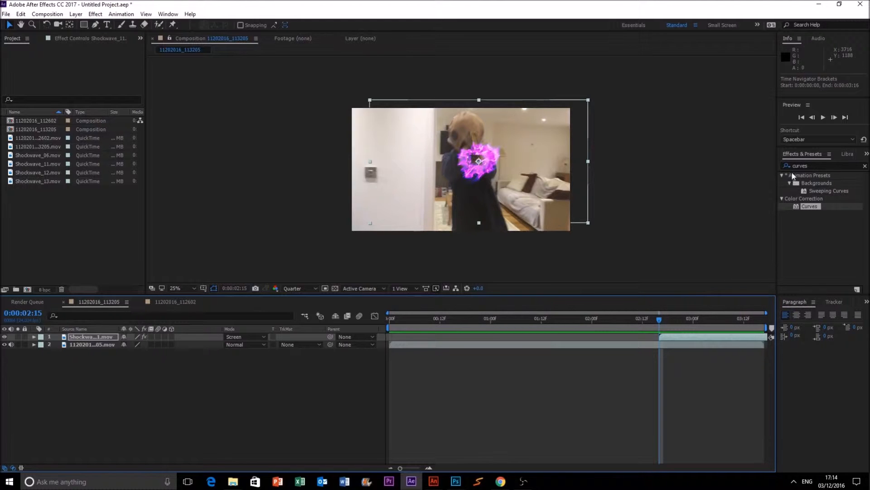
Step: Clear the effects search and add a new adjustment layer between the shockwave and the live-action footage
drag(820, 164, 751, 170)
key(BackSpace)
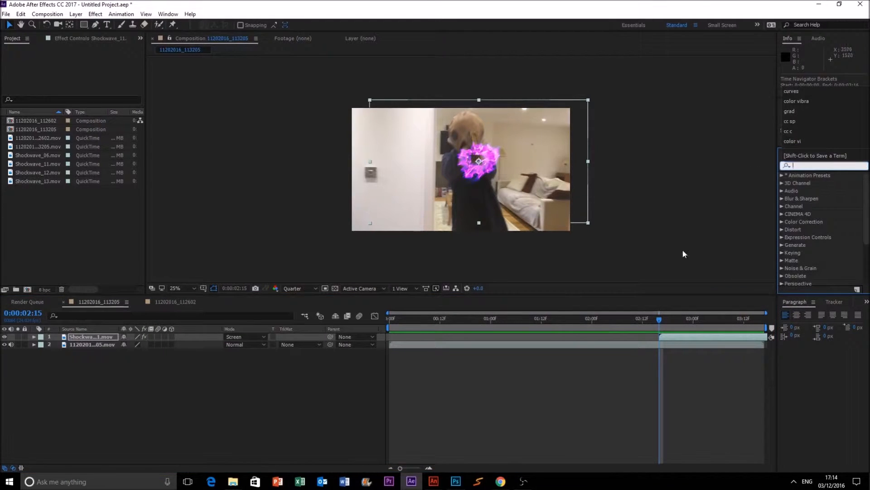
right_click(208, 375)
mouse_move(235, 381)
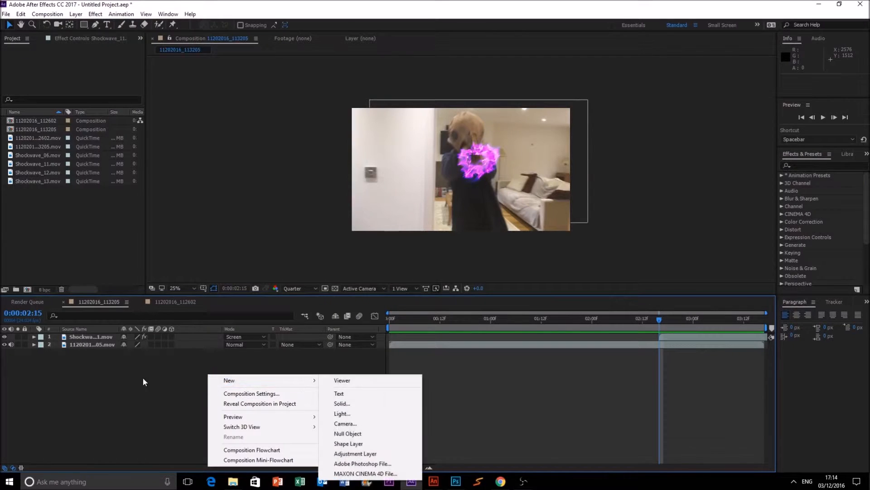
click(351, 454)
drag(96, 338, 97, 345)
double_click(97, 345)
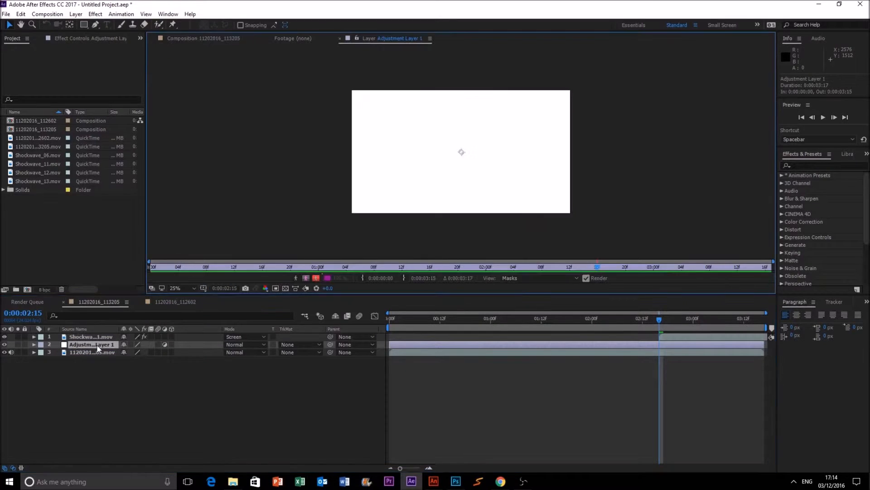
Step: Rename the adjustment layer as Displace and return to the composition view
right_click(85, 347)
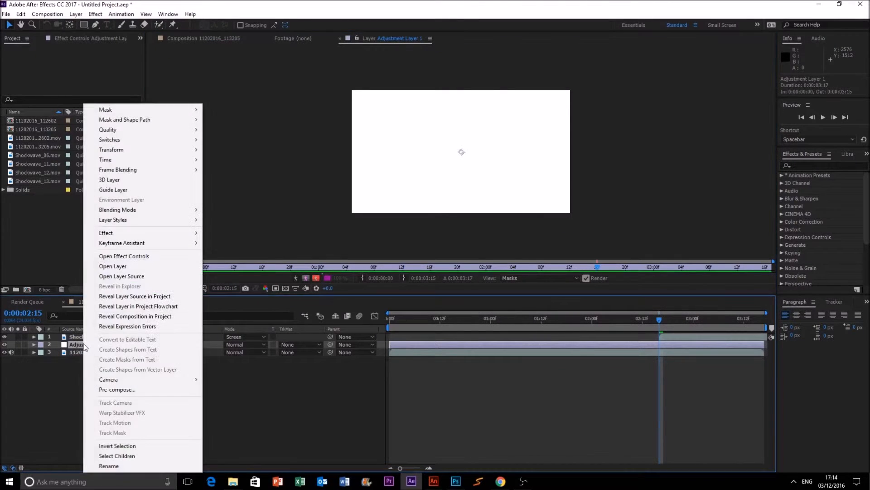
click(121, 466)
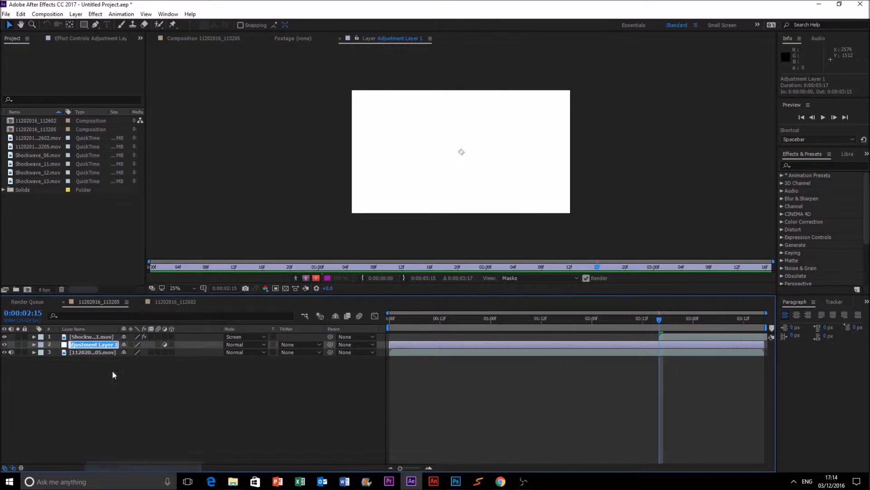
text(Displace)
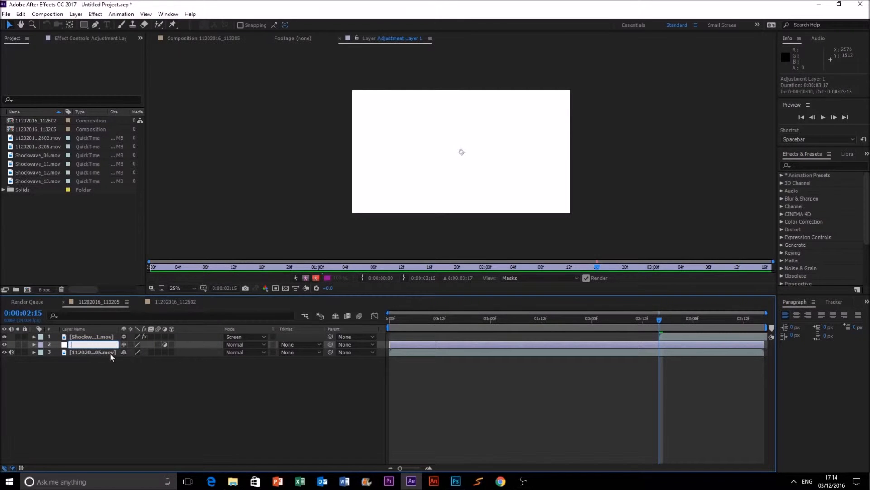
key(Return)
click(303, 38)
click(203, 38)
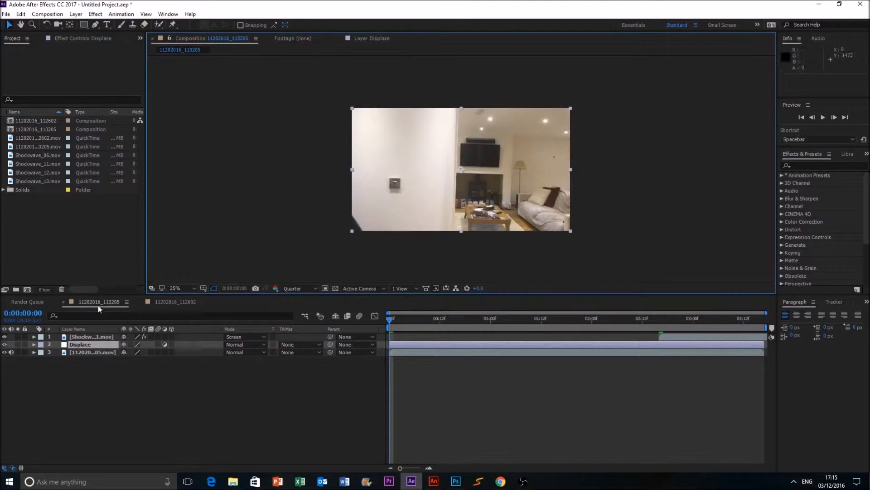
Step: Draw a seven-point Pen mask around the person and shockwave on the Displace layer at 0:00:02:15
click(414, 344)
drag(396, 320, 660, 320)
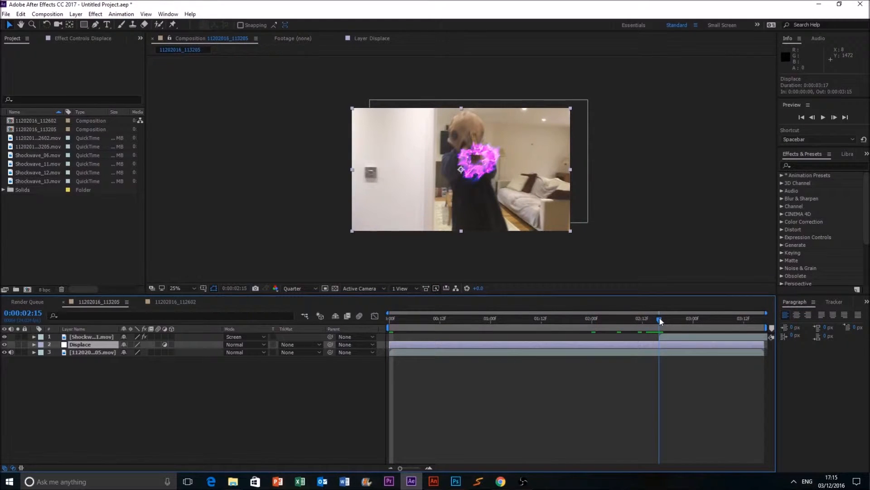
click(97, 25)
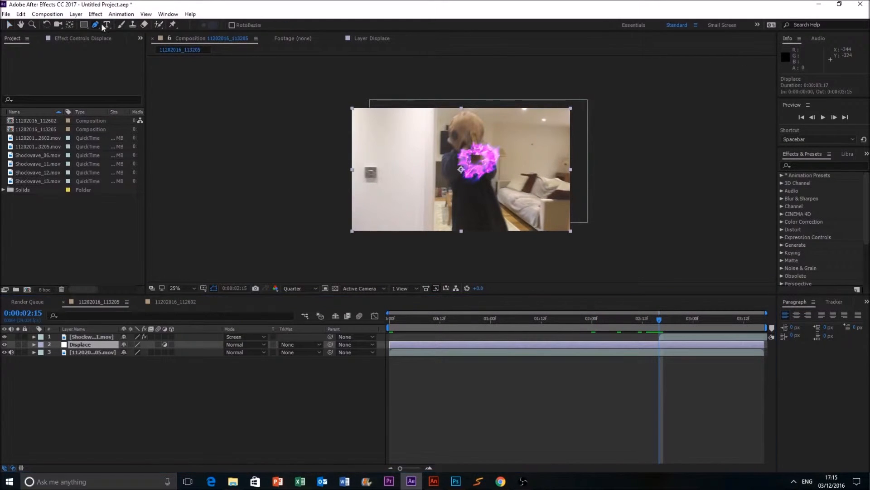
click(474, 115)
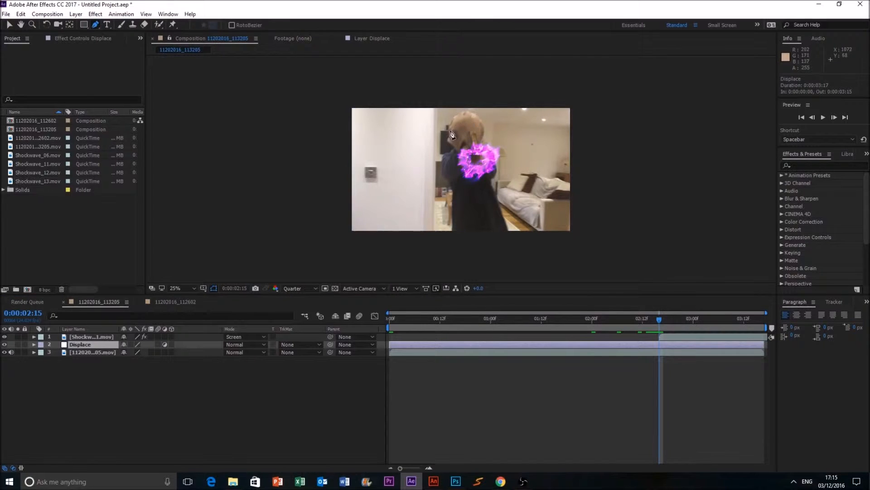
click(443, 131)
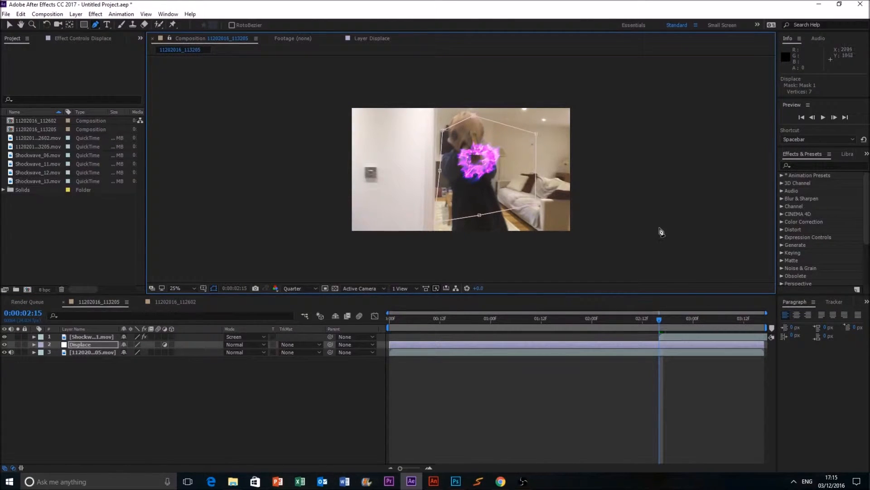
Step: Preview the composition and trim the Displace layer's start to 0:00:02:15, matching the shockwave's in-point
click(823, 118)
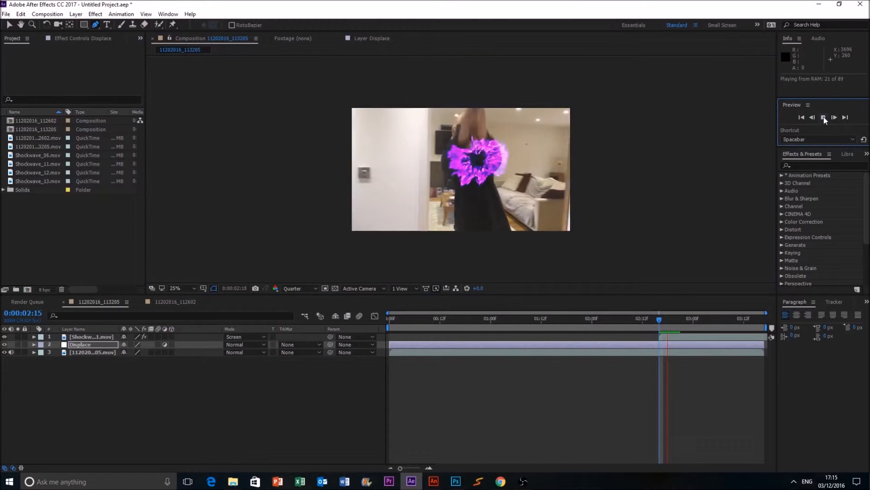
click(823, 117)
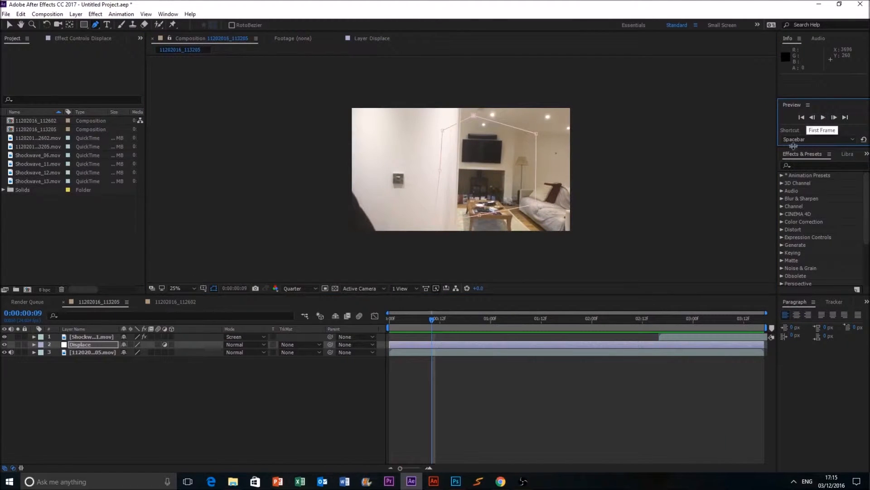
drag(390, 346, 661, 339)
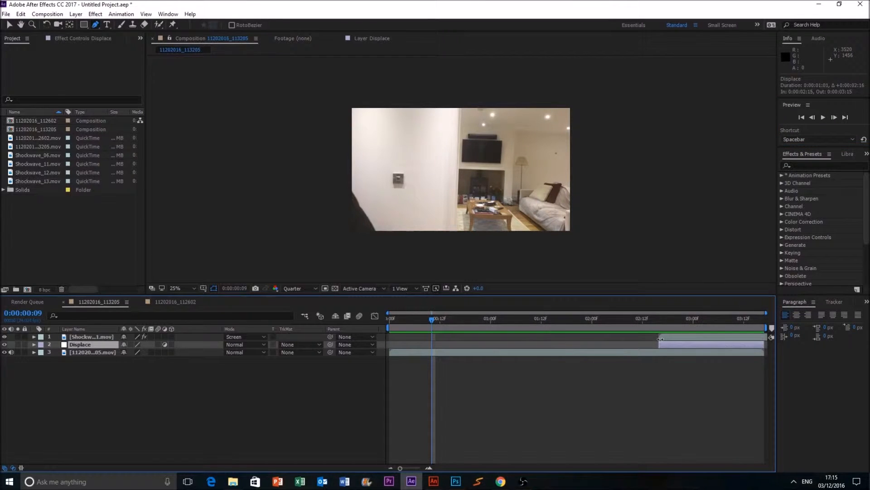
Step: Find the Turbulent Displace effect and apply it to the Displace layer
click(796, 165)
text(turbu)
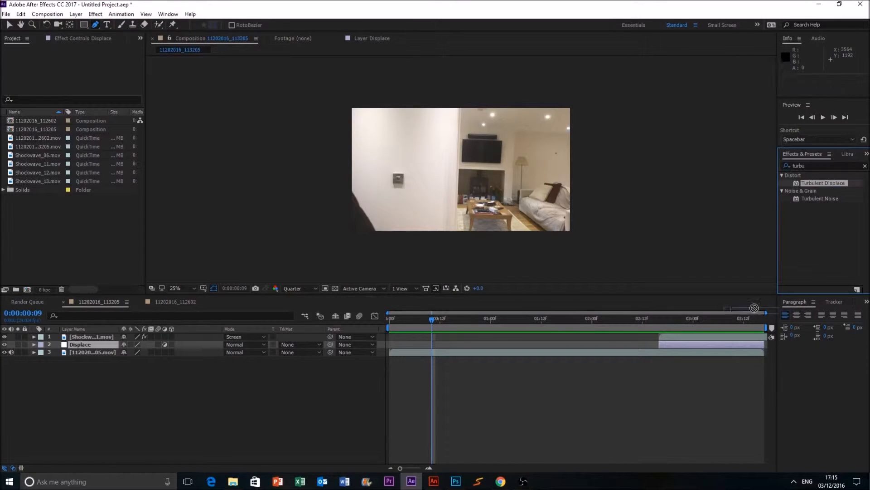
drag(753, 308, 711, 344)
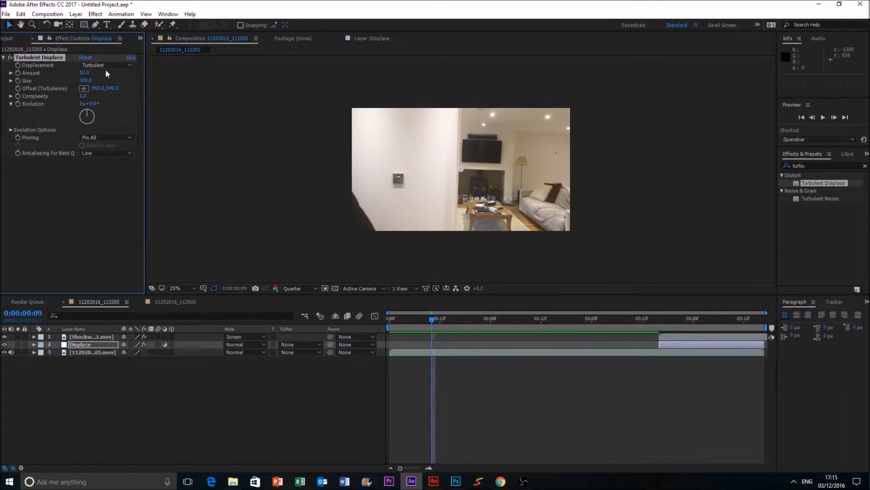
Step: Set Turbulent Displace's Amount to 101 and Size to 21, checking the distortion at 0:00:02:17
drag(83, 73, 105, 73)
mouse_move(657, 315)
mouse_down()
mouse_move(679, 318)
mouse_move(668, 319)
mouse_up()
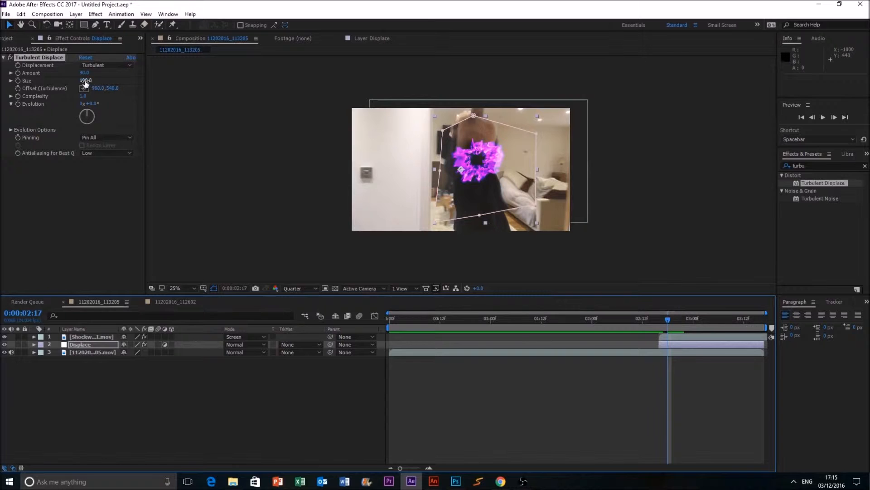
drag(85, 83, 37, 86)
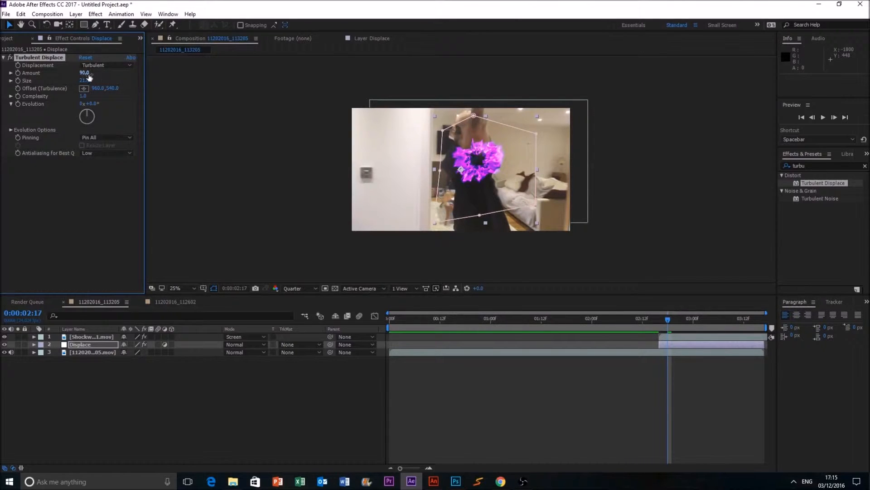
drag(85, 72, 86, 90)
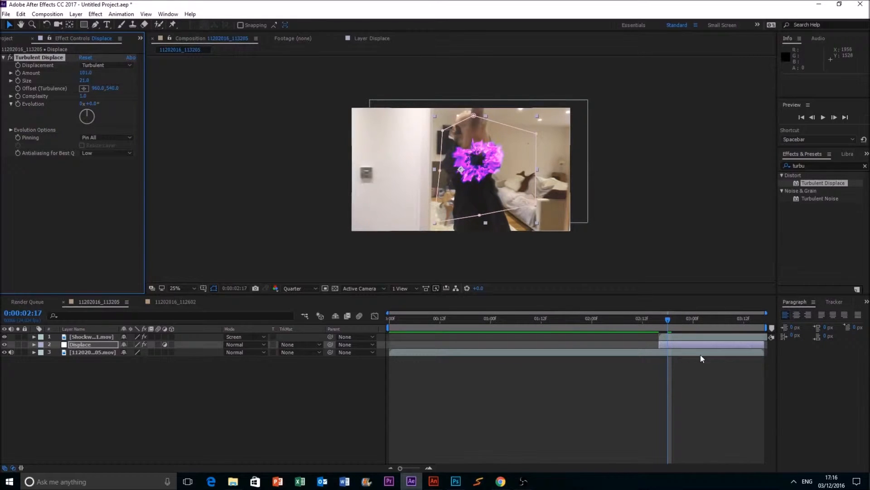
Step: Keyframe Turbulent Displace's Evolution from 0 revolutions at 0:00:02:15 to 1 full revolution at 0:00:03:15
drag(667, 316, 658, 317)
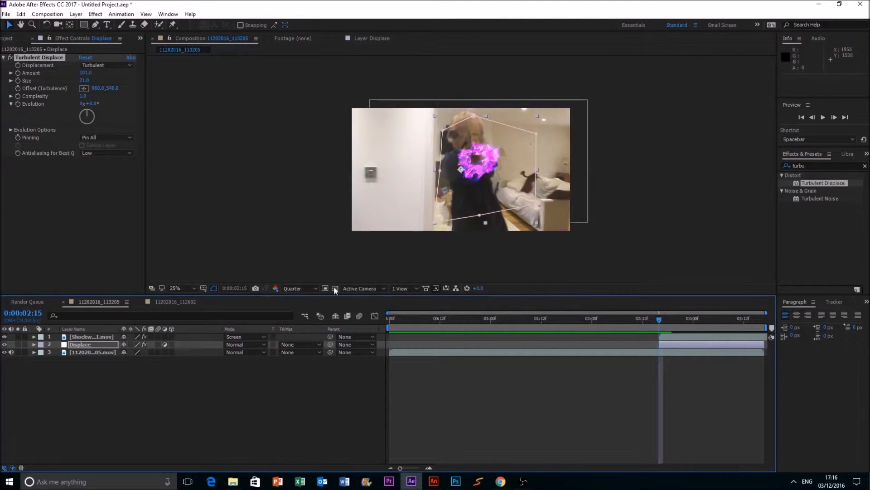
click(18, 104)
drag(657, 317, 762, 321)
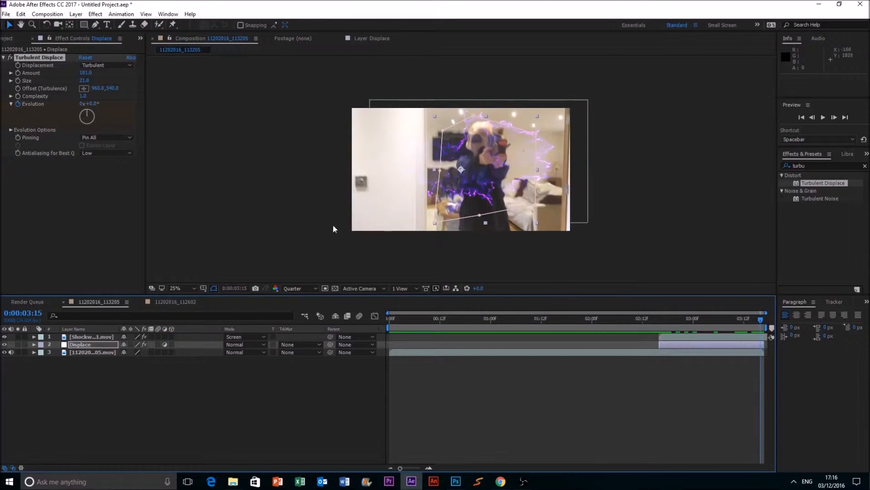
click(82, 104)
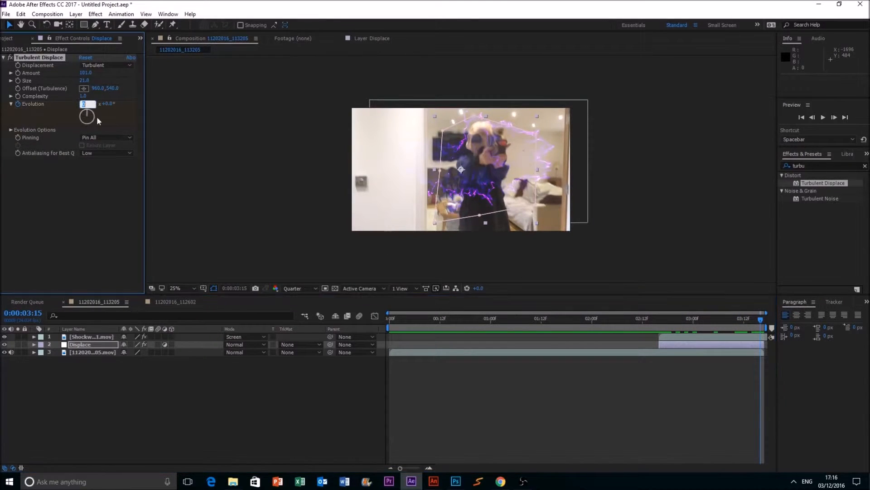
key(Return)
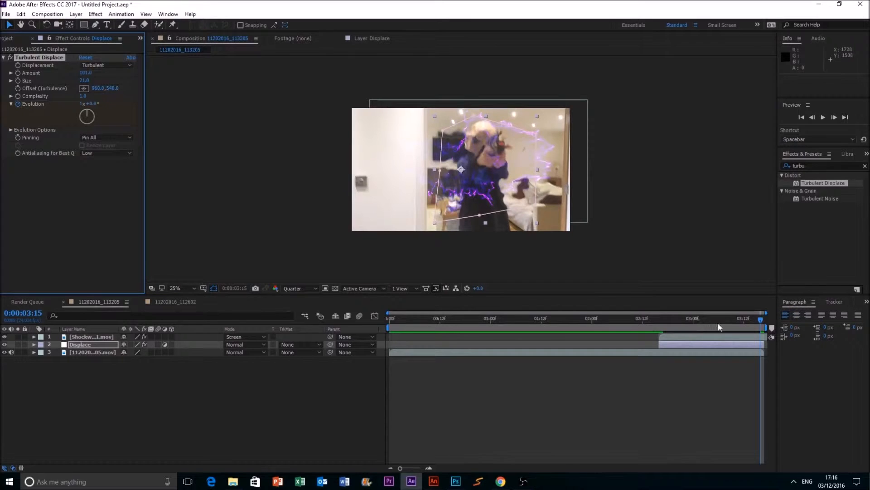
Step: Check the displacement at 0:00:02:16 and play the composition from its first frame
mouse_move(672, 324)
mouse_down()
mouse_move(648, 316)
mouse_move(664, 318)
mouse_up()
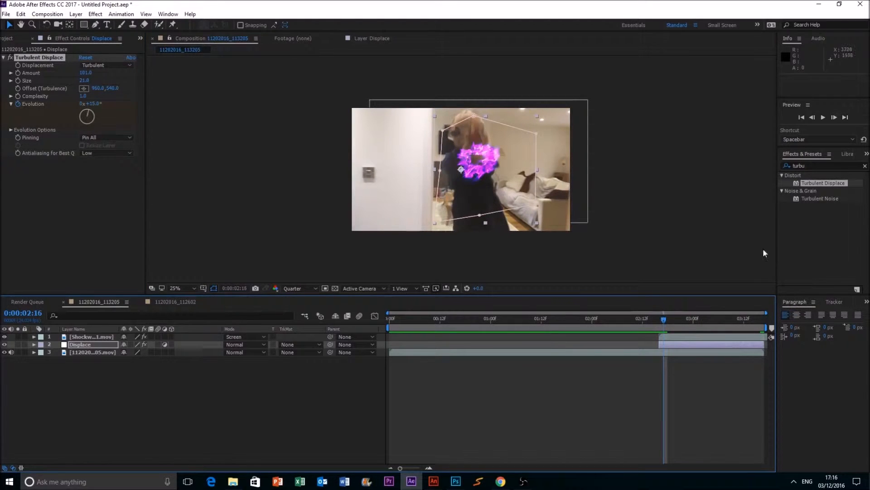
click(822, 117)
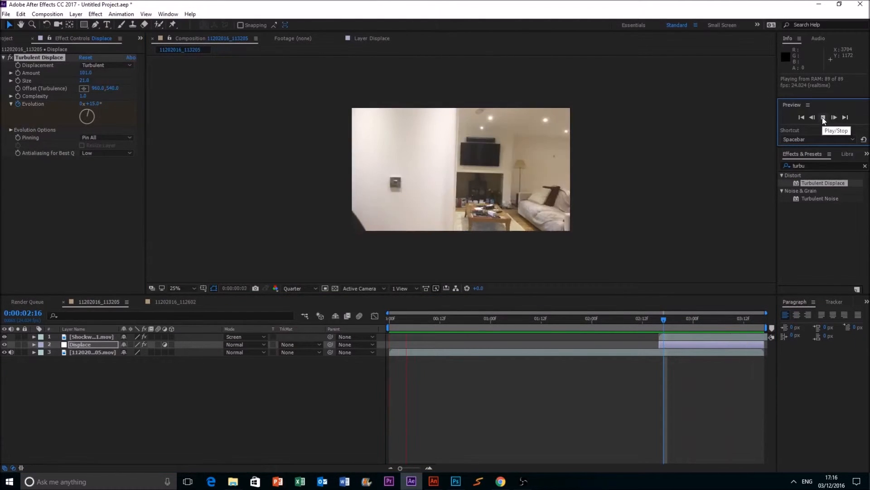
click(801, 118)
click(824, 117)
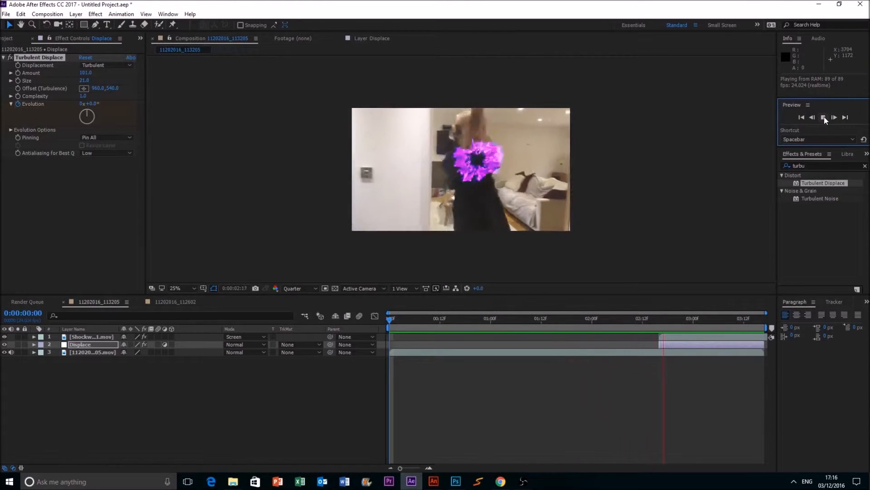
click(825, 117)
Step: Time-stretch the Shockwave_11.mov layer with a stretch factor of 50%
right_click(670, 336)
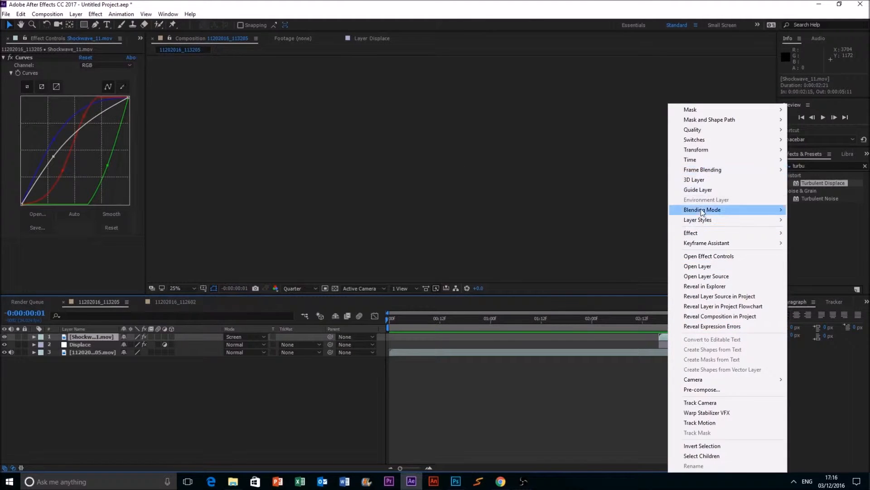
mouse_move(692, 161)
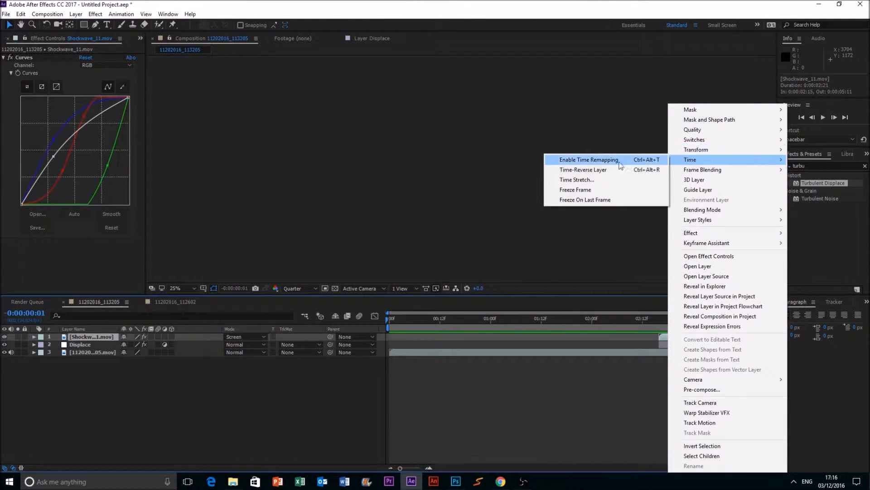
click(599, 187)
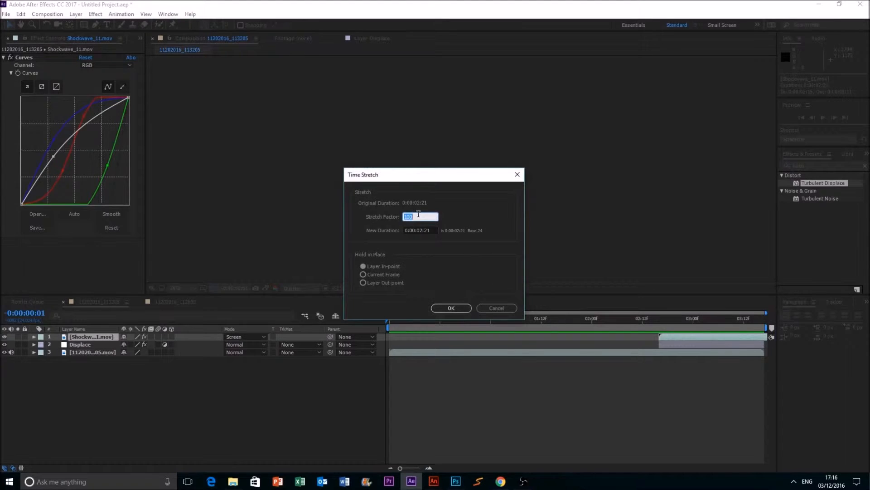
key(BackSpace)
text(50)
key(Return)
Step: Time-stretch the Displace adjustment layer to half its duration, holding its in-point
right_click(679, 346)
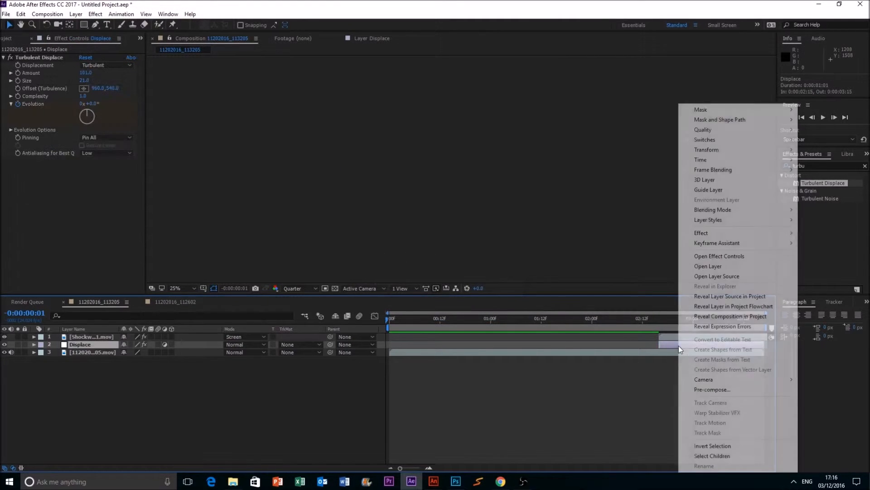
mouse_move(710, 160)
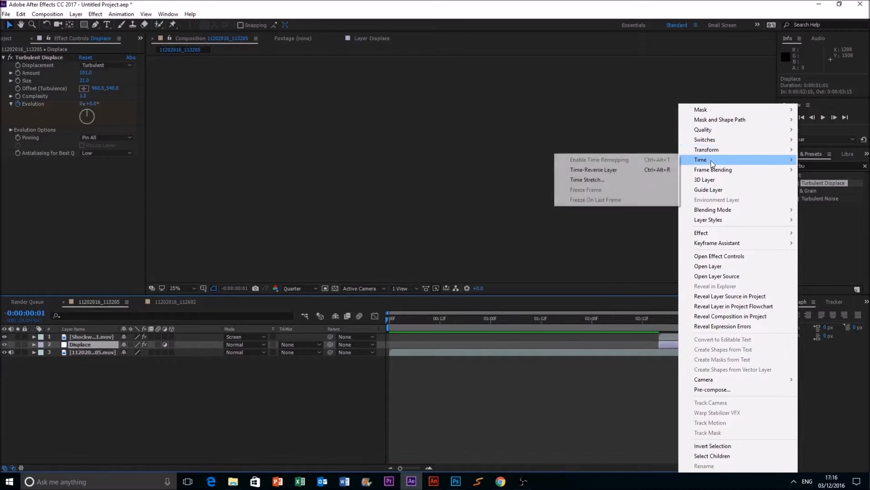
click(593, 180)
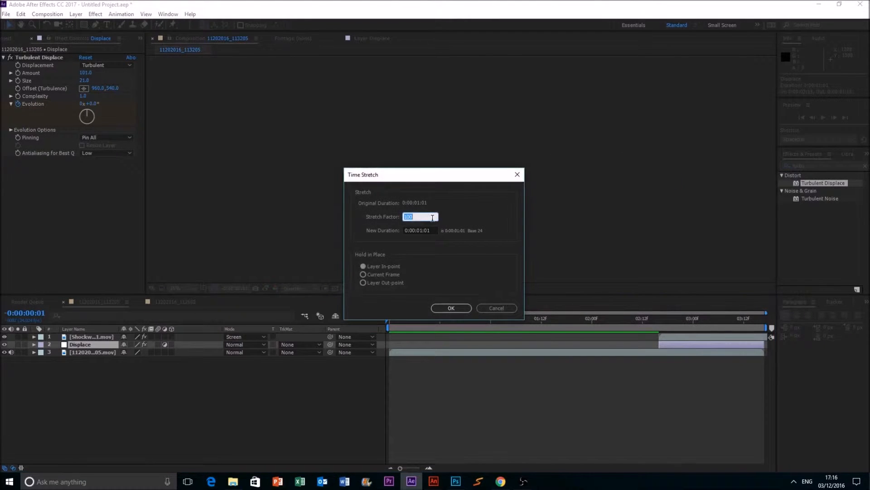
click(451, 308)
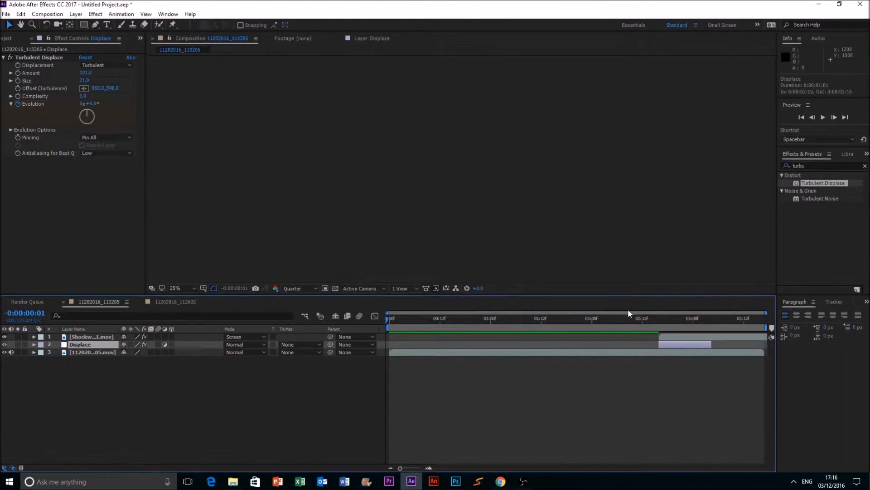
Step: Check the footage just before the shockwave at 0:00:02:12 and play the retimed composition
mouse_move(643, 317)
mouse_down()
mouse_move(670, 317)
mouse_move(648, 318)
mouse_up()
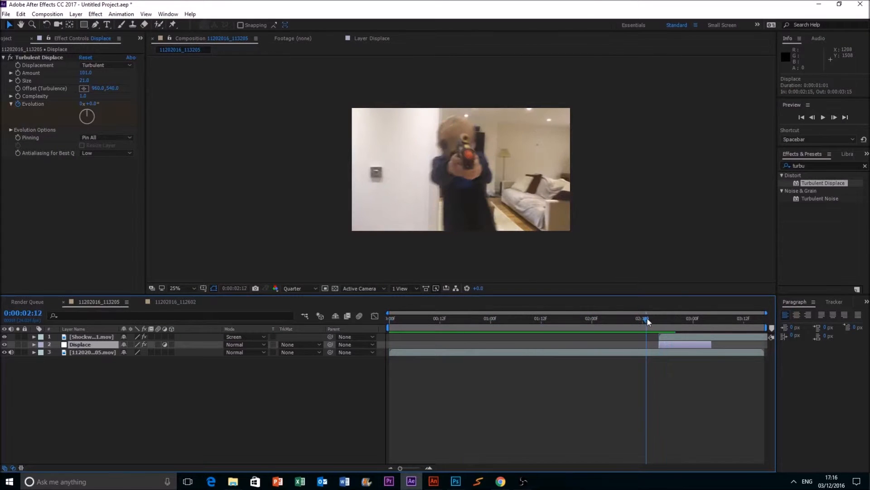
click(824, 116)
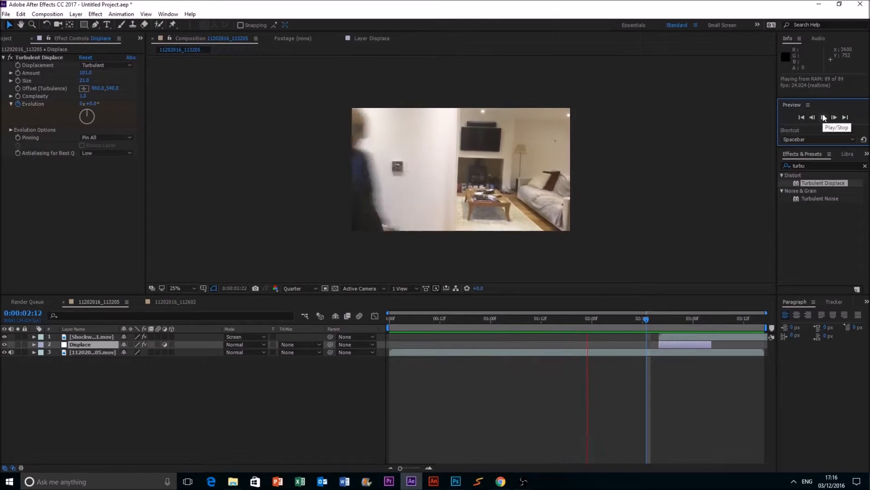
key(space)
Step: Time-stretch the Shockwave_11.mov layer with a stretch factor of 25, holding its in-point
click(730, 336)
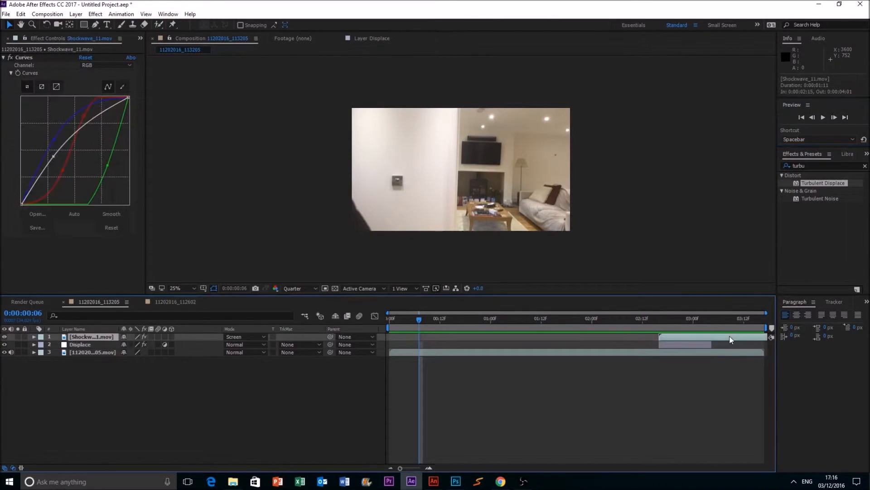
right_click(730, 337)
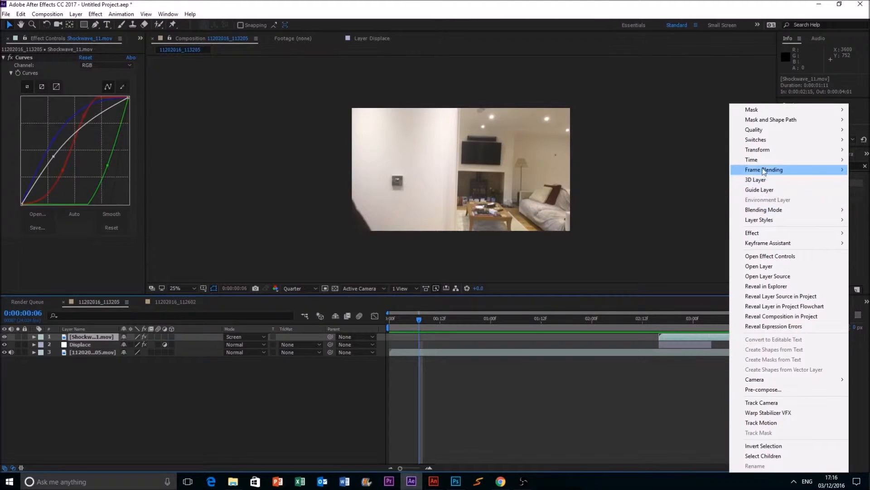
mouse_move(755, 160)
click(617, 180)
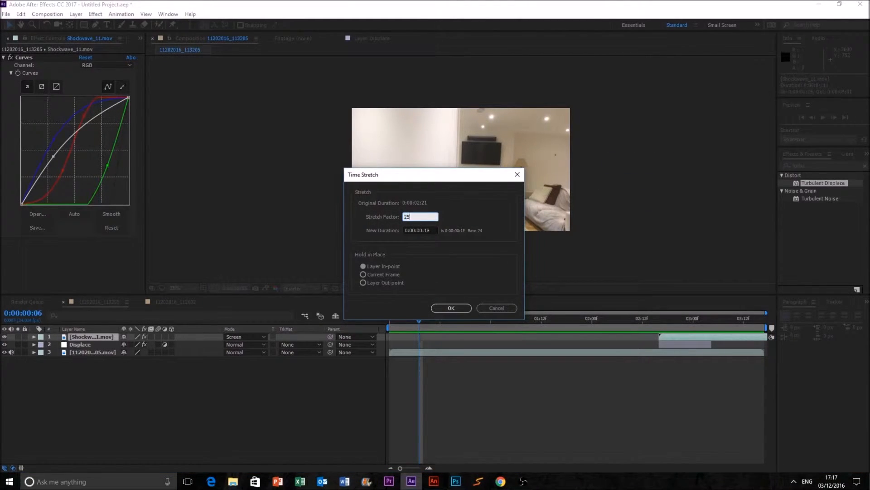
click(451, 308)
Step: Play the composition and inspect the faster shockwave around 0:00:02:15
click(823, 117)
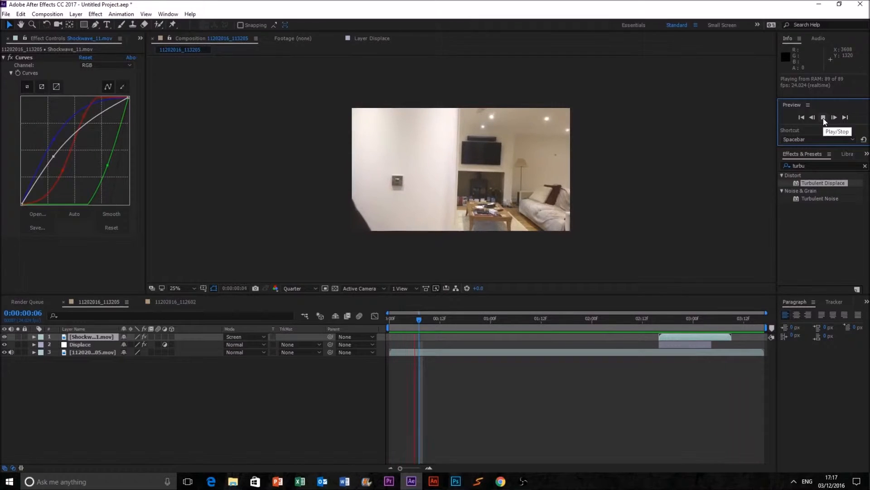
key(space)
click(659, 319)
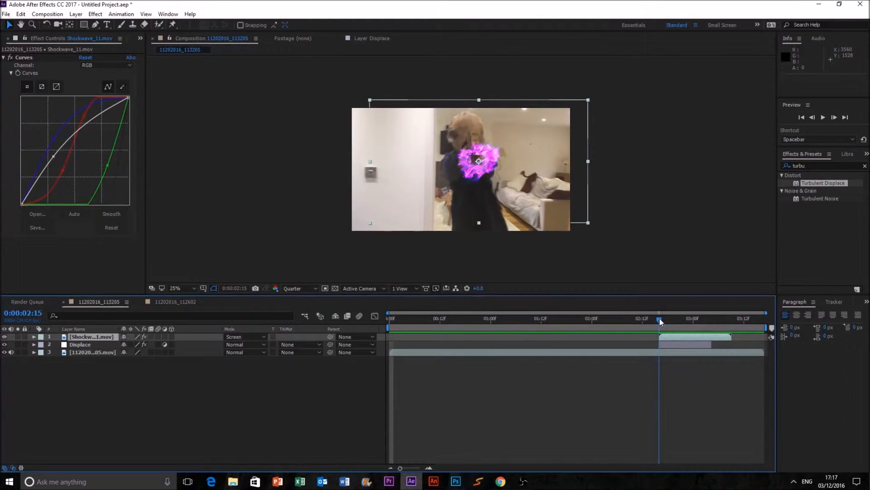
drag(660, 320, 349, 311)
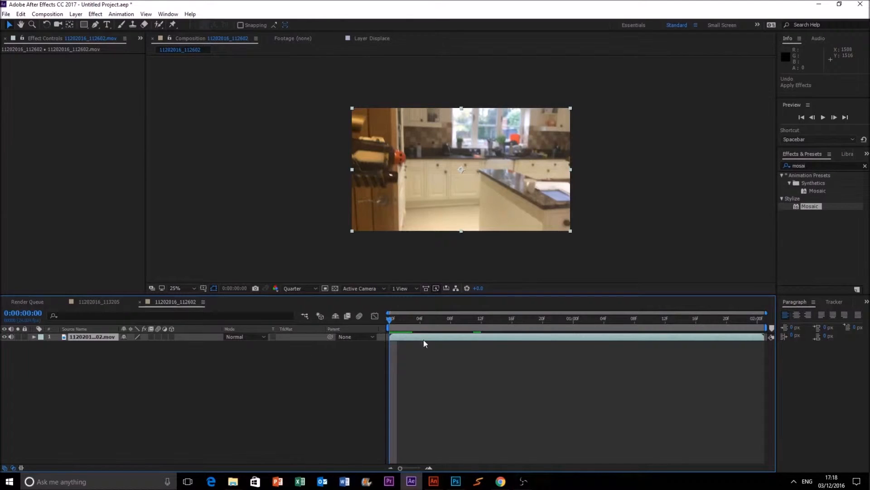
Step: In the 11202016_112602 composition, return to the first frame, show the project's media list and clear the effects search
mouse_move(395, 320)
mouse_down()
mouse_move(792, 318)
mouse_move(379, 328)
mouse_up()
click(140, 38)
click(145, 45)
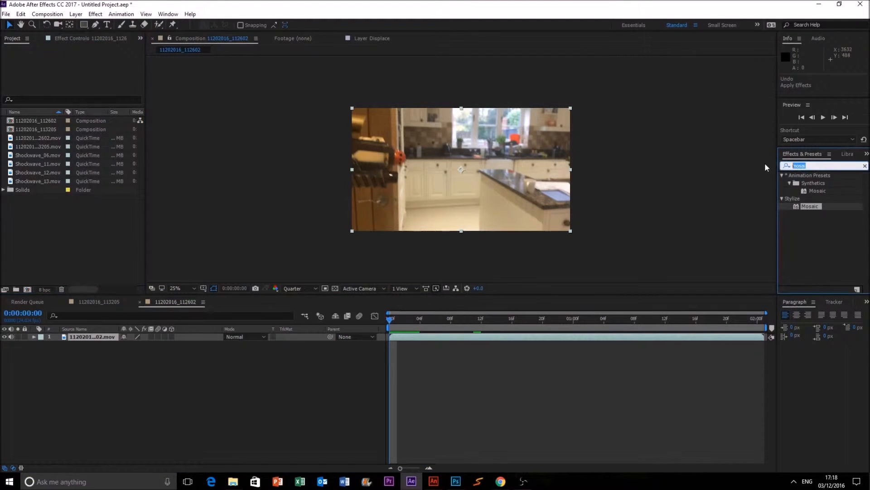
click(782, 166)
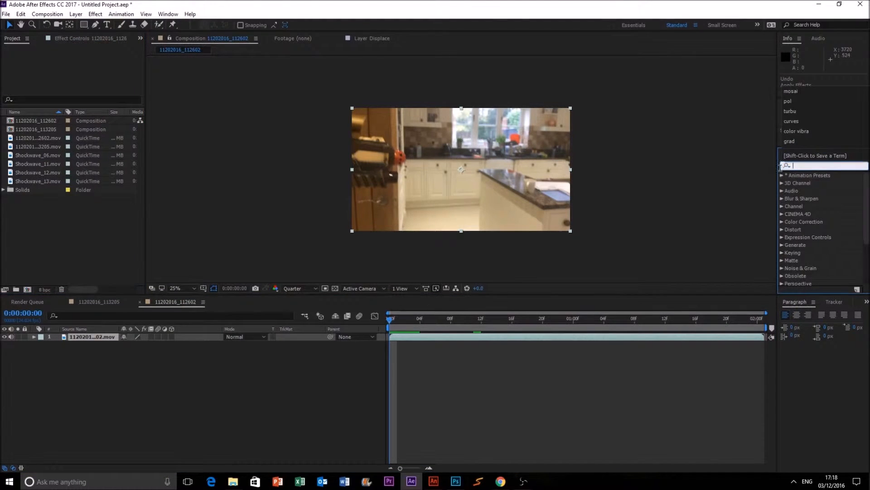
click(710, 190)
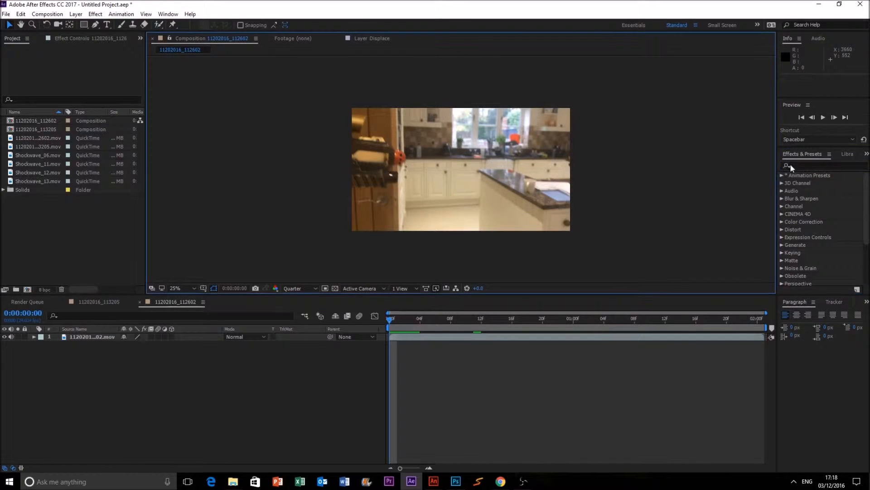
Step: Add Shockwave_13.mov above the kitchen footage and set its blending mode to Screen
click(30, 181)
drag(39, 186, 103, 338)
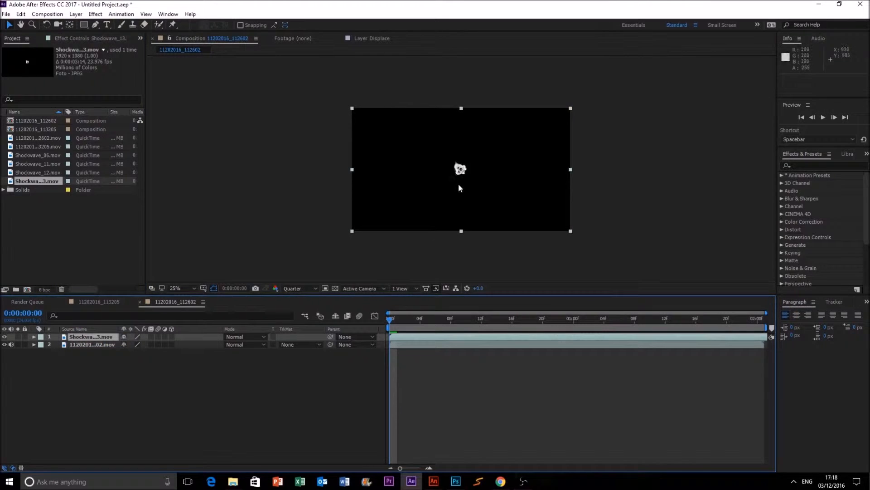
click(247, 337)
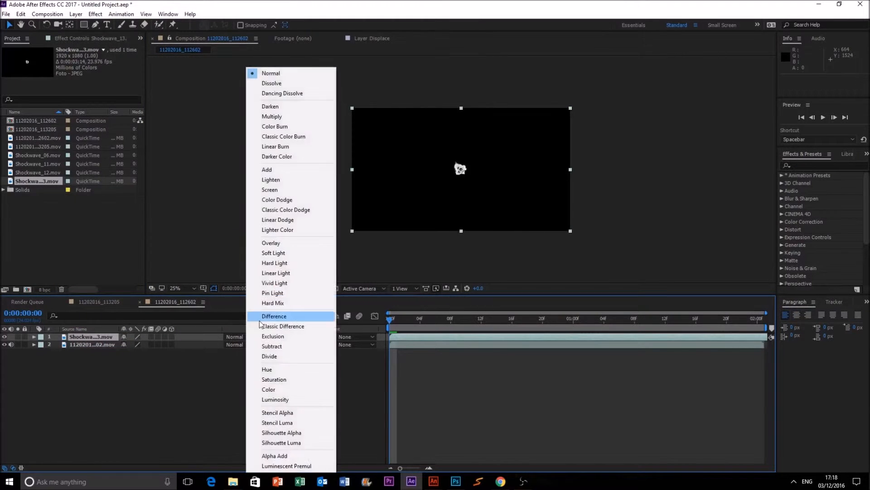
click(270, 190)
Step: Play and step through the footage to find the shot at 0:00:00:18, and move the Shockwave_13.mov layer's start to that frame
click(442, 320)
drag(442, 321, 465, 320)
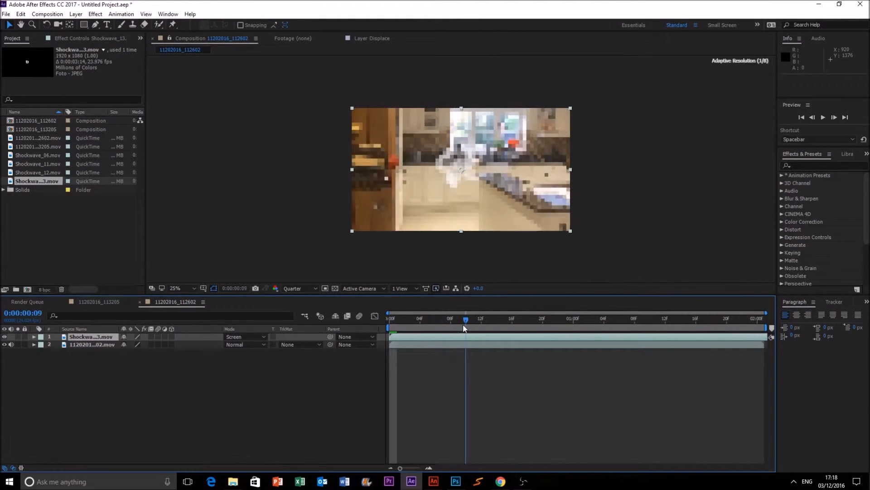
click(822, 117)
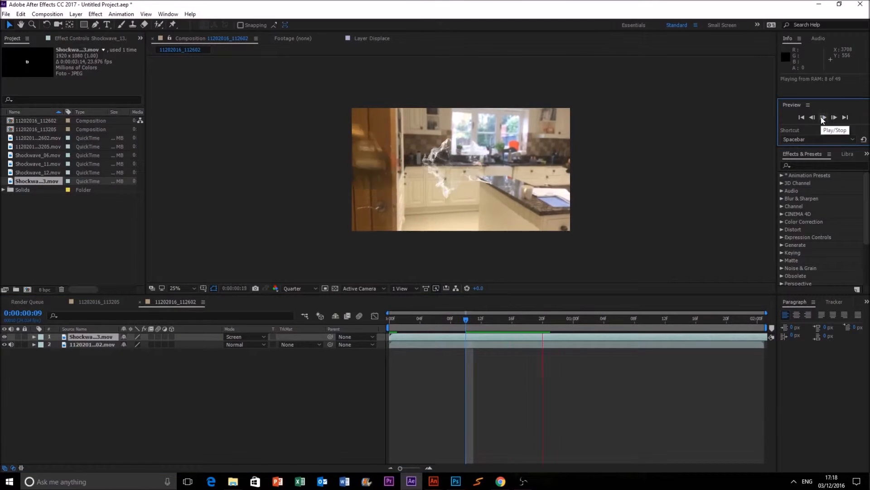
click(822, 117)
click(812, 117)
click(812, 117)
click(812, 117)
click(812, 117)
click(812, 117)
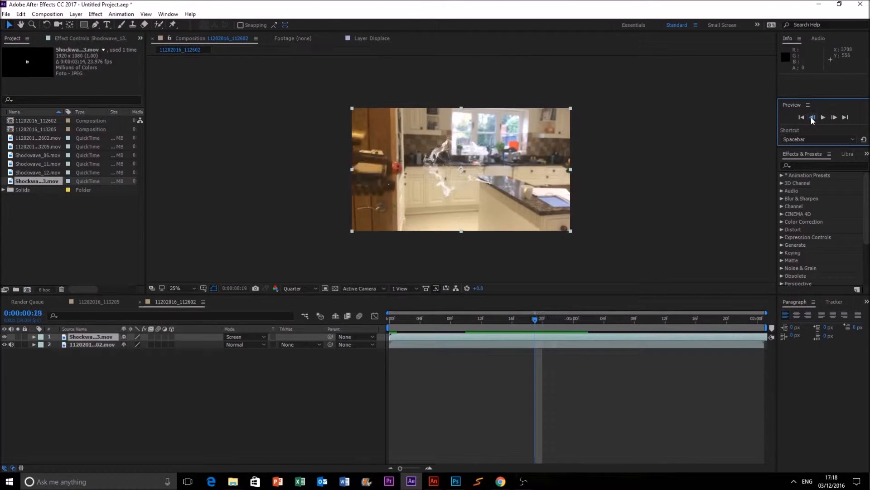
drag(442, 331, 540, 325)
Step: Make the Shockwave_13.mov layer 3D and set its Y orientation to 97°, judging the angle at 0:00:01:08
click(172, 336)
click(34, 336)
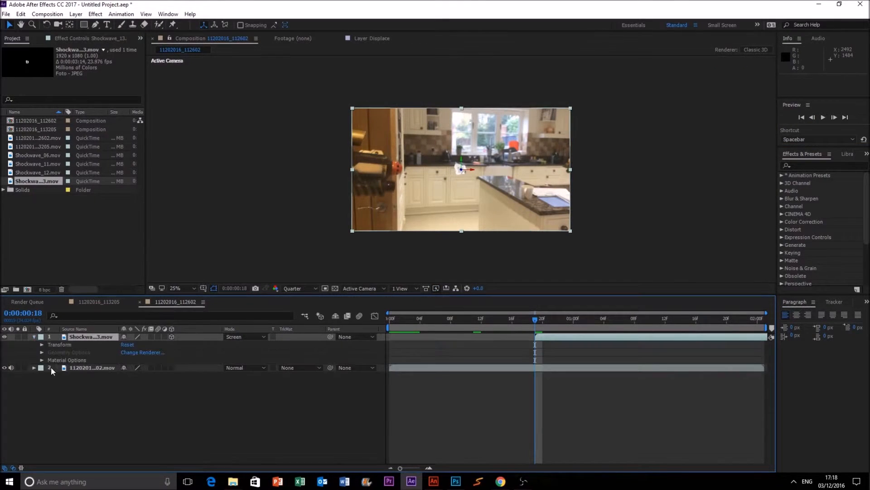
click(42, 344)
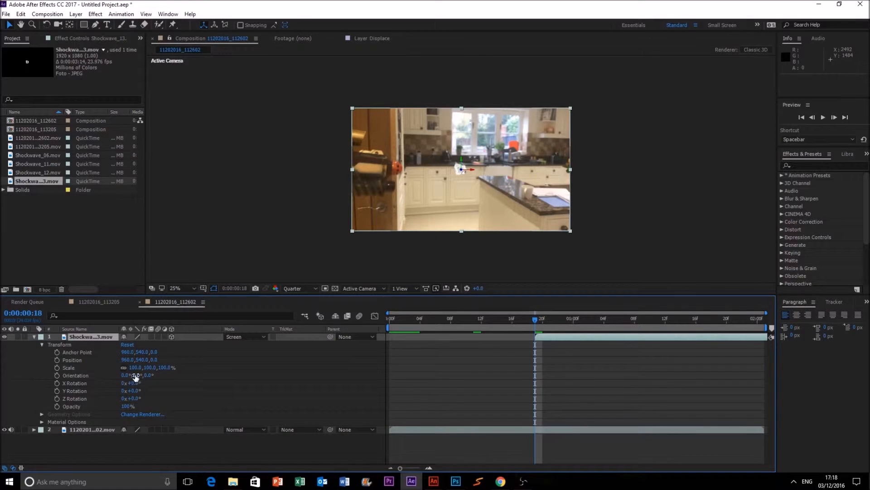
drag(561, 322, 642, 320)
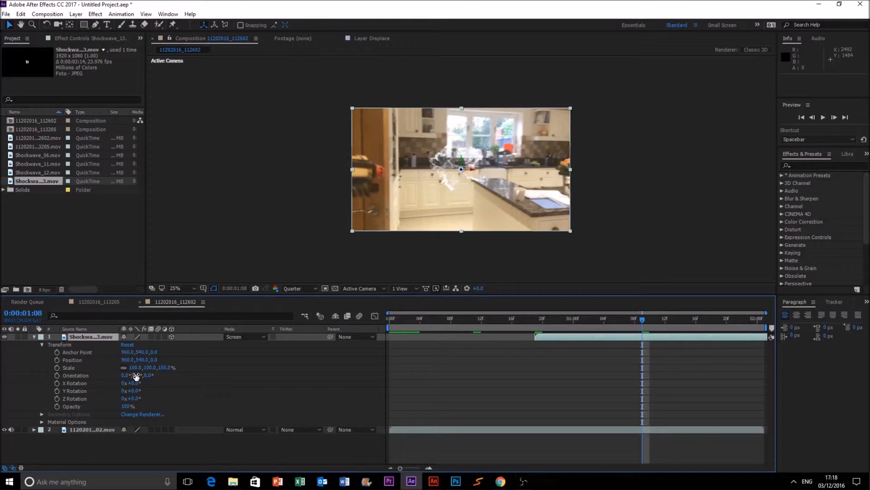
drag(136, 375, 184, 375)
Step: Move the rotated shockwave to the gun's muzzle at about 361, 573 and play the result from 0:00:00:18
click(565, 207)
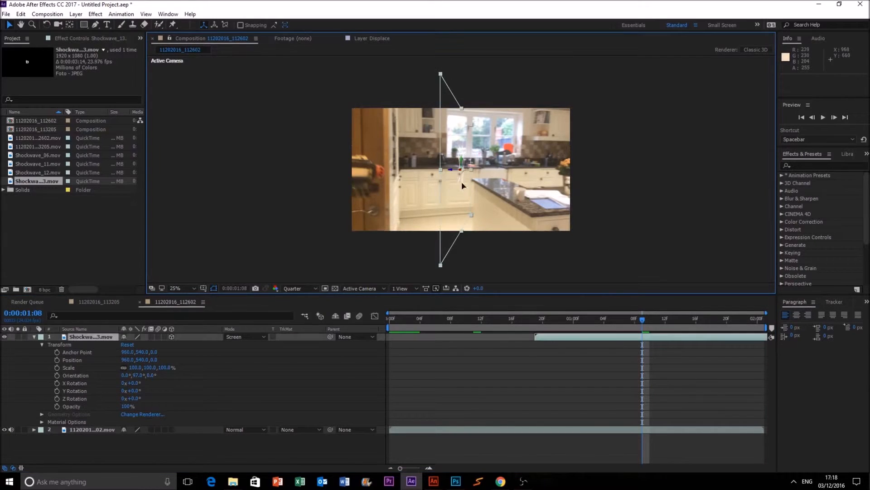
drag(463, 186, 357, 187)
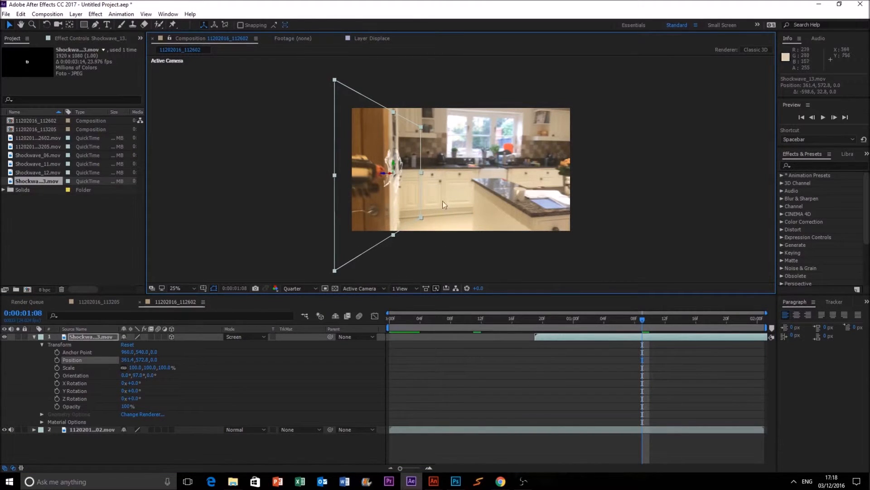
drag(598, 322, 536, 320)
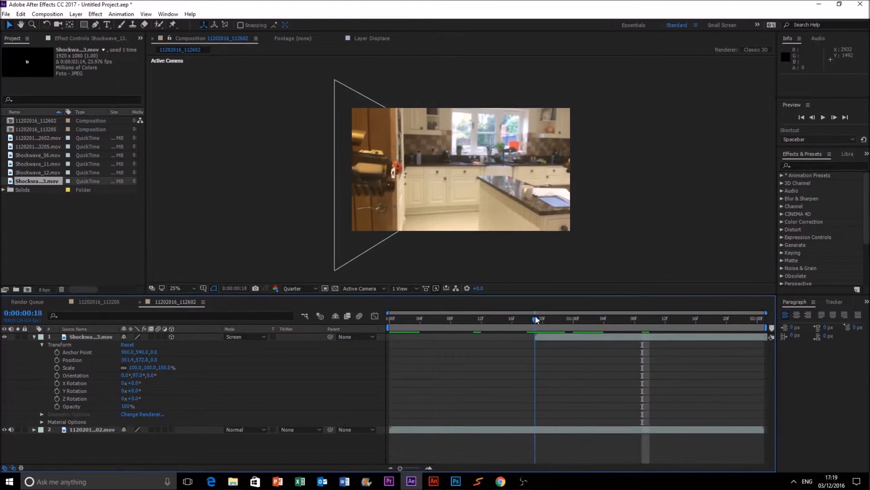
click(824, 117)
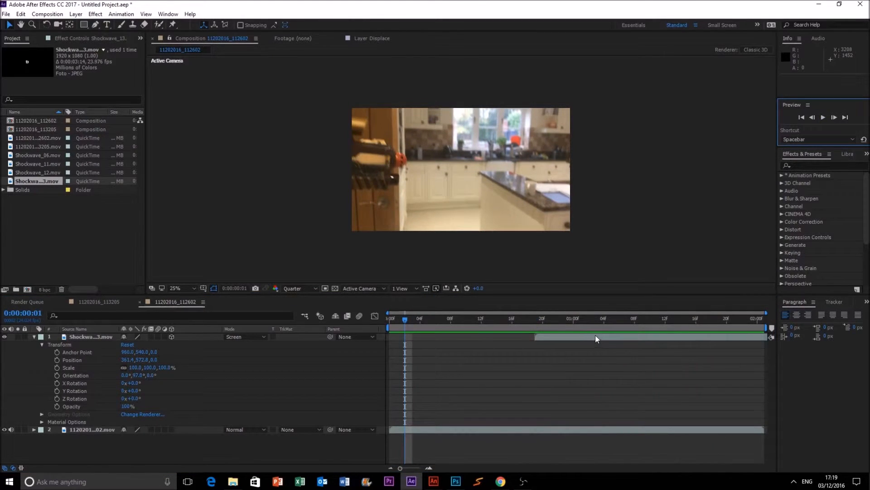
Step: Time-stretch the Shockwave_13.mov layer with a stretch factor of 25, holding its in-point
click(545, 318)
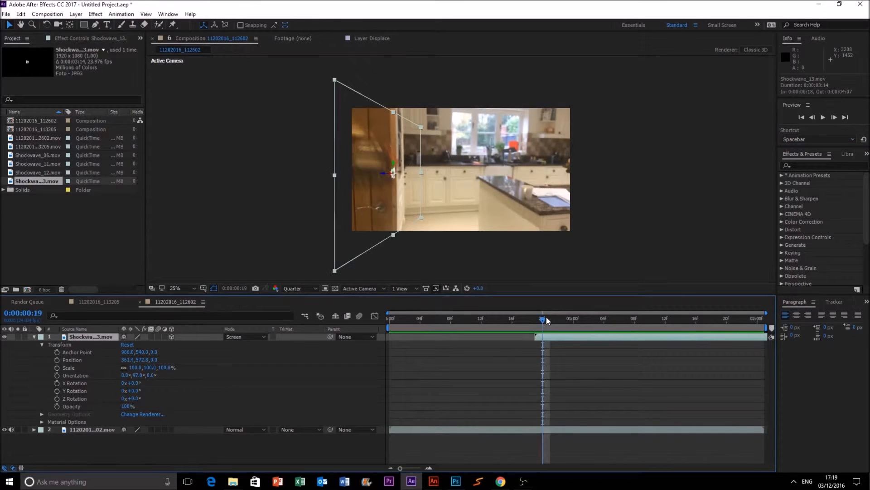
right_click(550, 341)
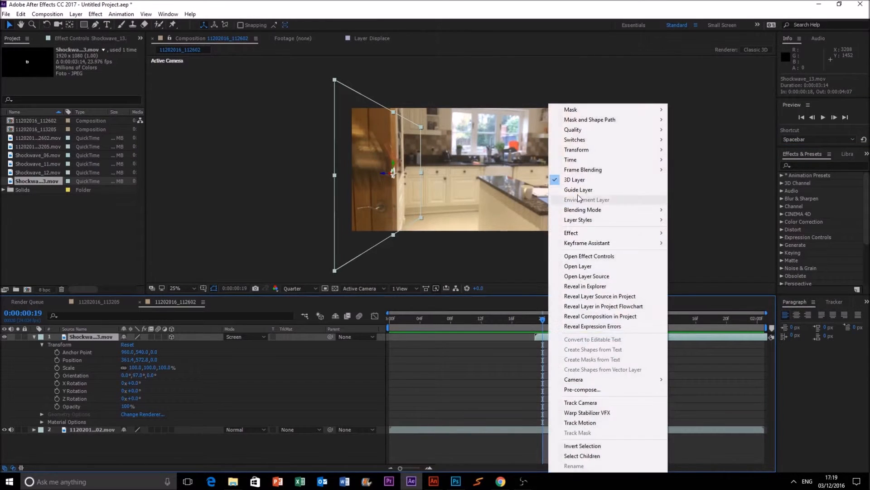
mouse_move(602, 162)
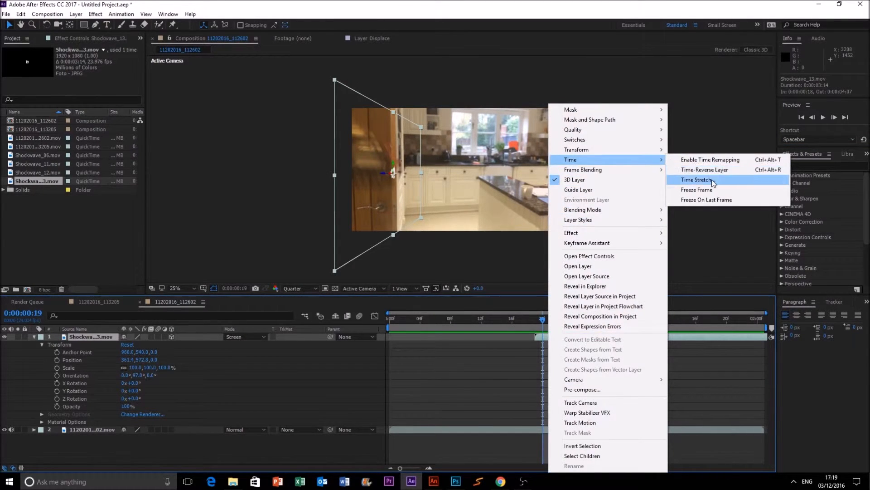
click(698, 179)
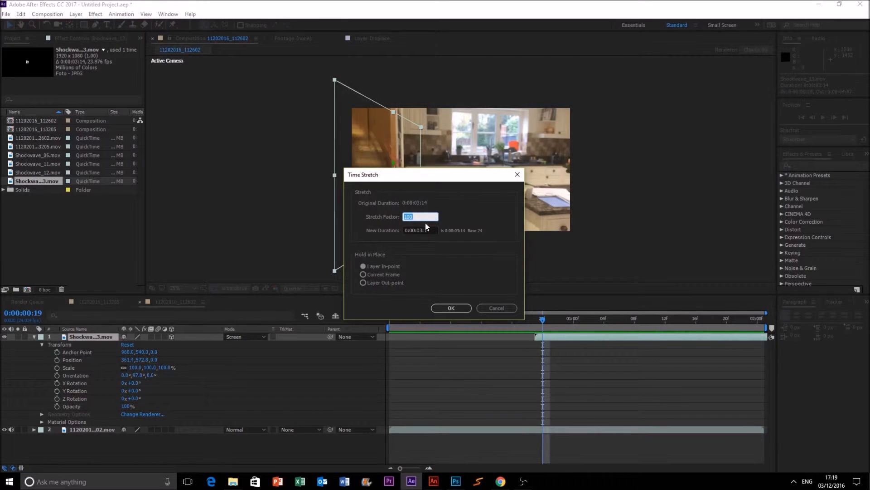
text(25)
click(452, 308)
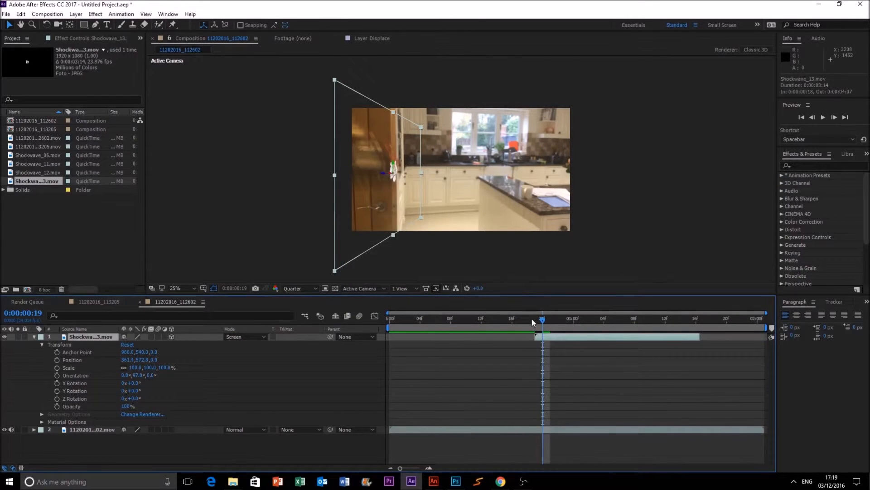
Step: Time-stretch the Shockwave_13.mov layer to a shorter duration, holding its in-point, and play the composition from the start
click(532, 319)
right_click(544, 336)
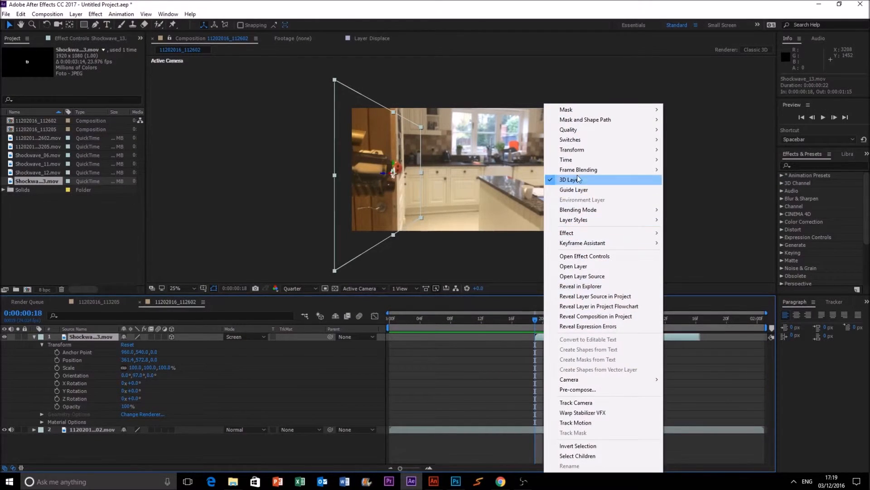
mouse_move(571, 160)
click(699, 179)
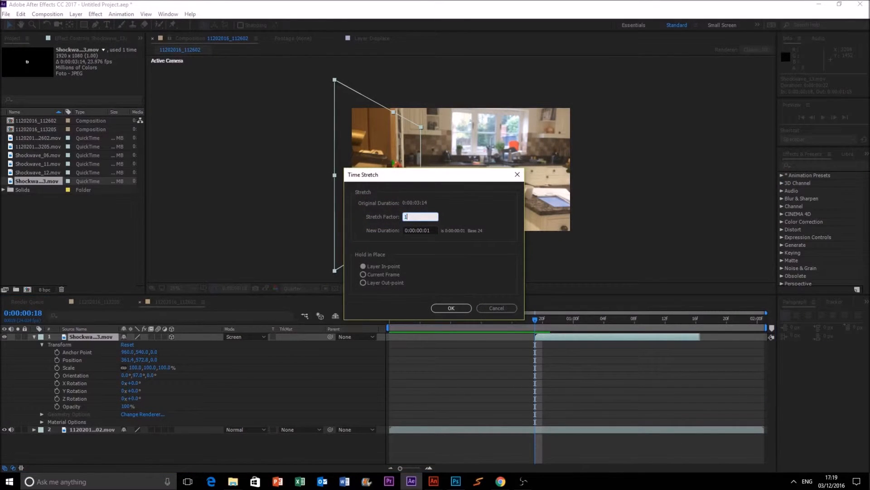
click(451, 307)
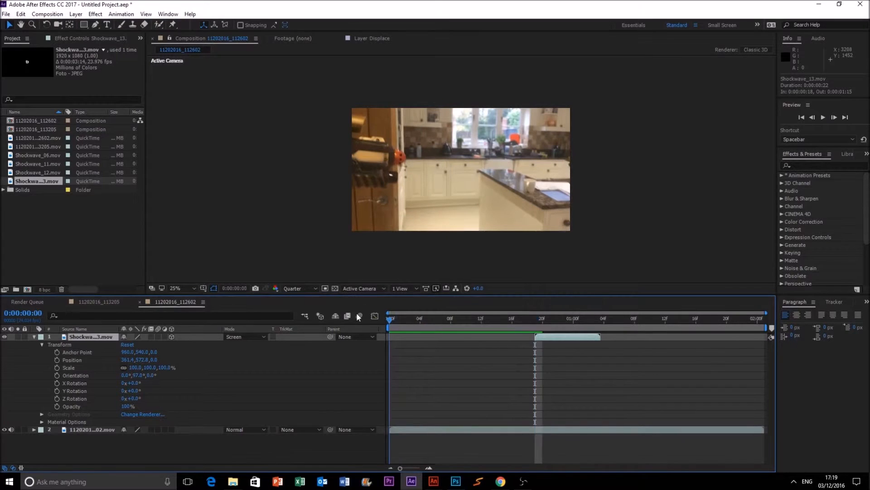
key(Home)
click(824, 118)
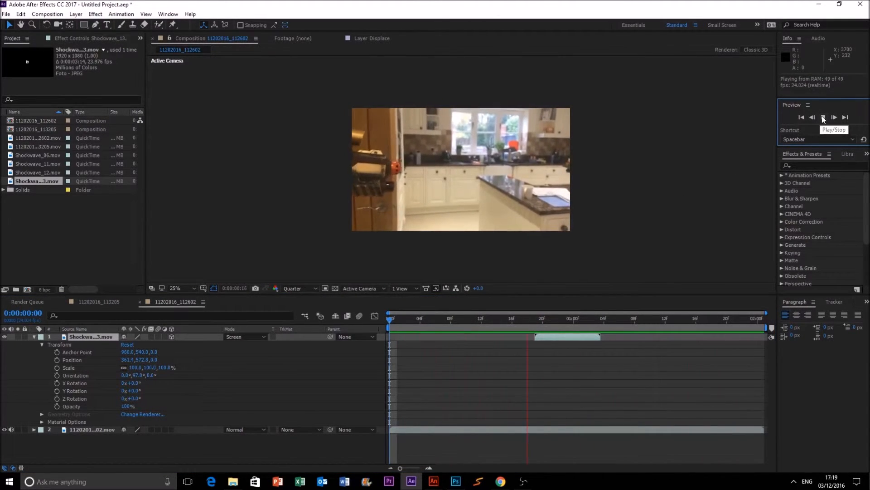
click(824, 118)
Step: Return to 0:00:00:18 and apply the Curves effect to the Shockwave_13.mov layer
click(564, 336)
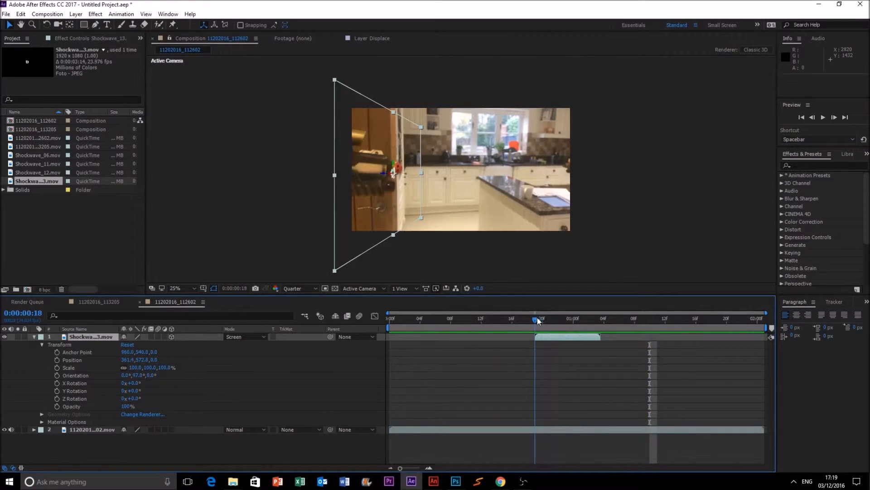
click(536, 319)
click(34, 337)
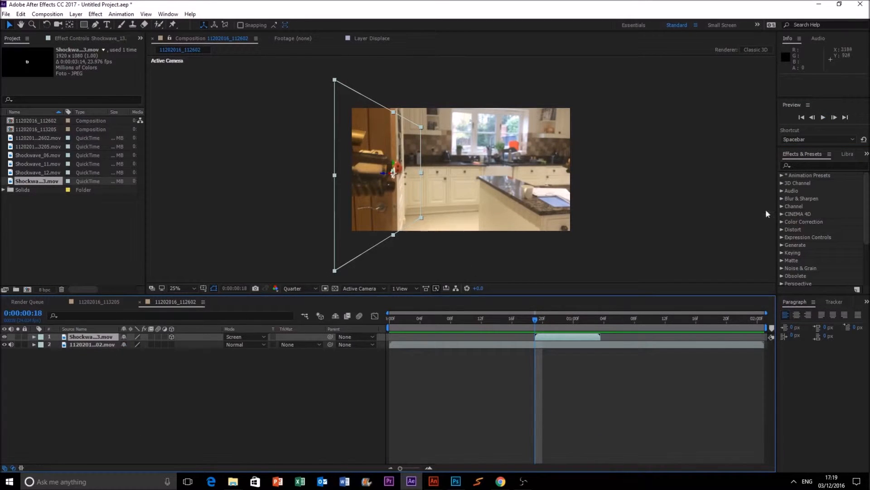
click(805, 166)
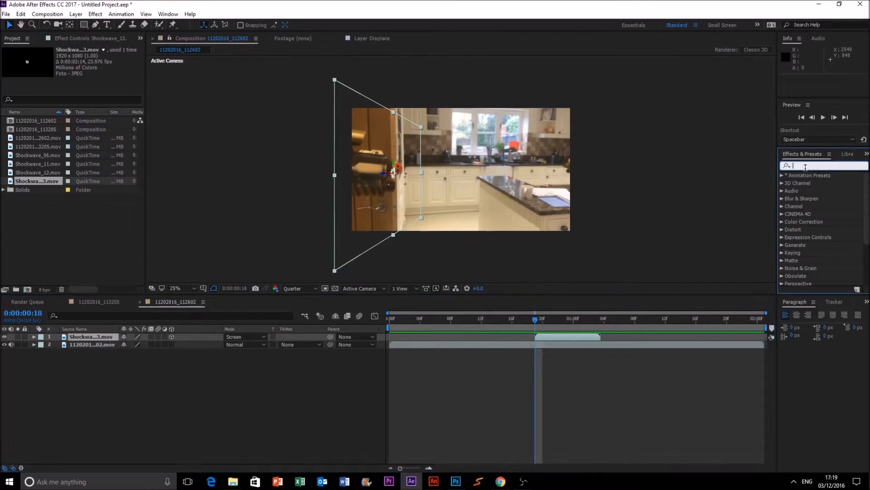
text(curves)
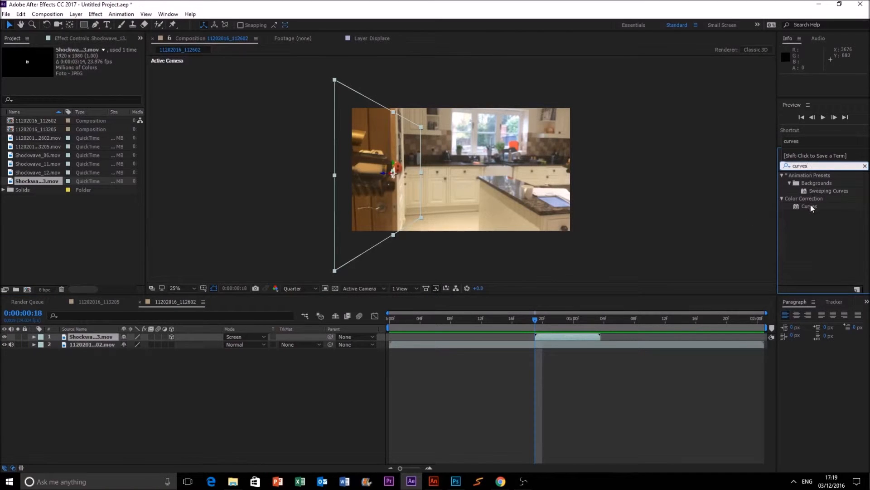
drag(811, 208, 403, 196)
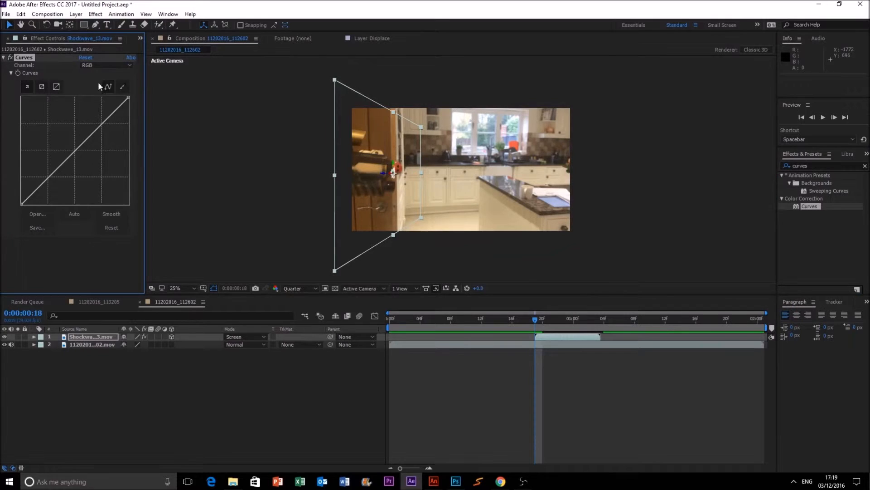
Step: Raise the Red and Green curves steeply toward the upper-left corner and pull the overall RGB curve below the diagonal
click(103, 65)
click(102, 83)
drag(80, 144, 23, 100)
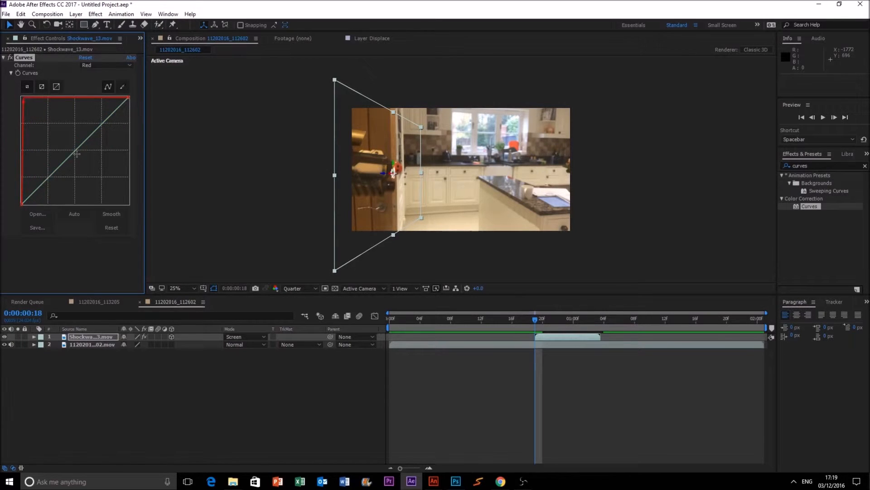
drag(74, 150, 92, 178)
drag(75, 150, 31, 113)
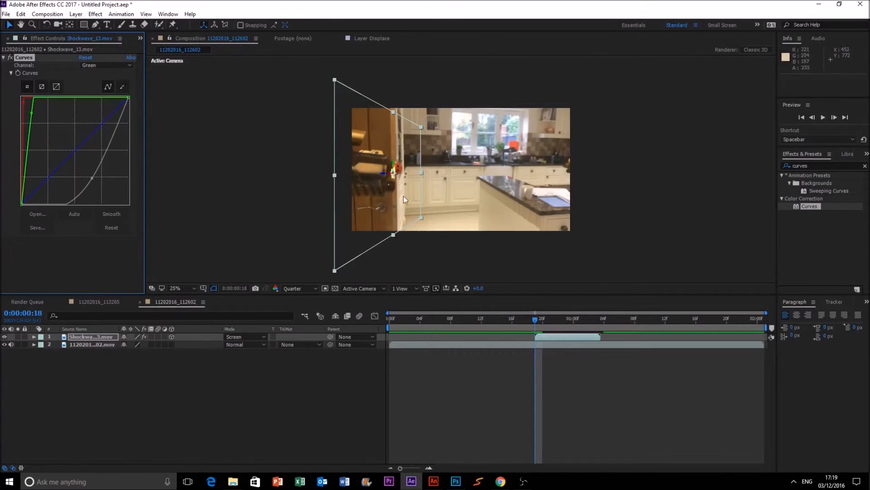
Step: Tint the shockwave red by lowering the Green and Blue curves below the diagonal, easing the Red curve slightly and raising the Alpha curve
key(period)
key(period)
key(period)
key(period)
drag(74, 153, 103, 172)
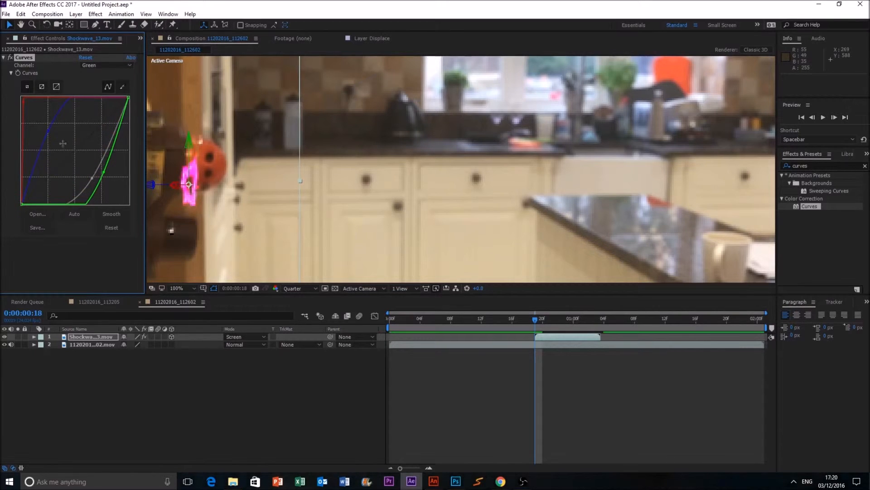
drag(47, 129, 98, 167)
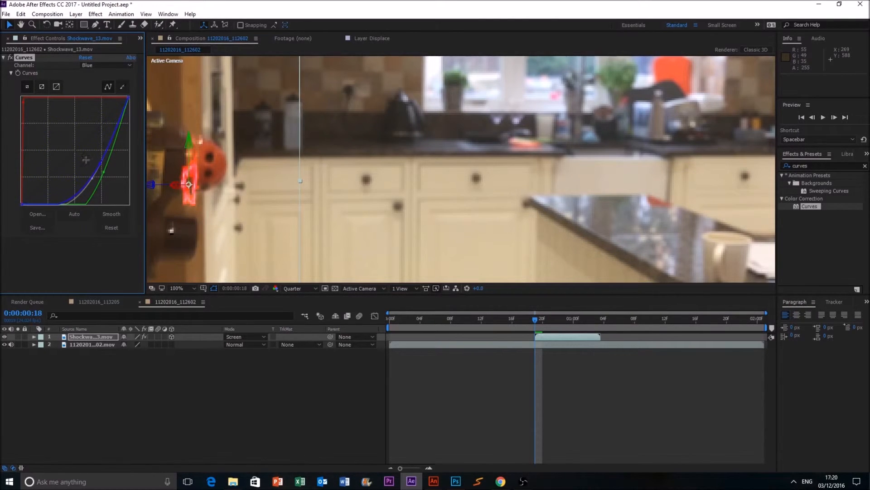
drag(24, 102, 36, 122)
drag(74, 150, 49, 128)
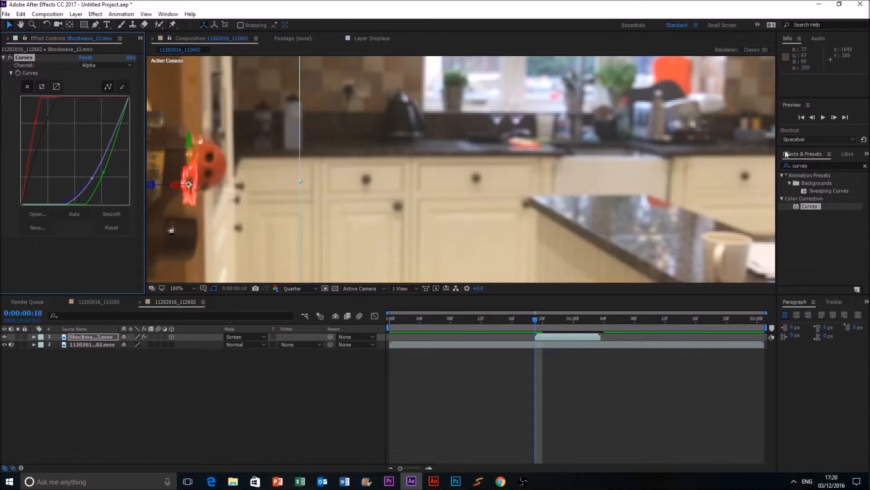
Step: Play back the tinted shockwave with the whole frame in view, and return to the first frame
click(820, 118)
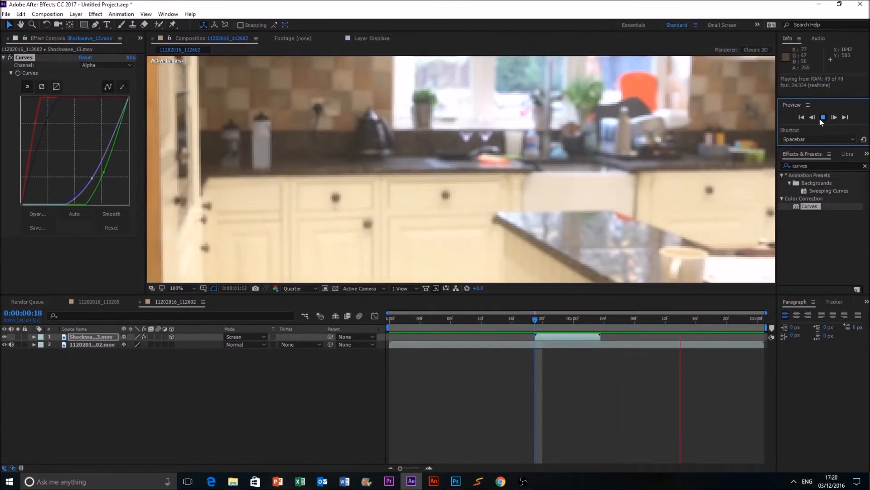
scroll(521, 221, down, 3)
scroll(520, 221, up, 1)
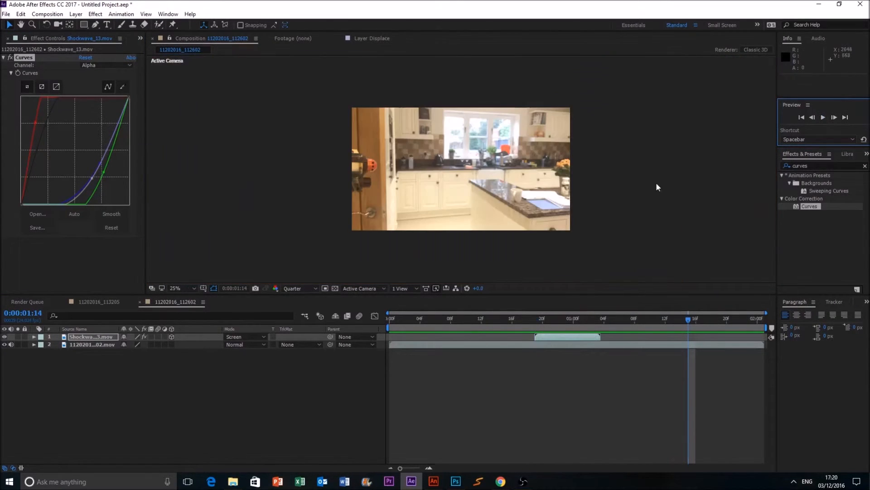
click(823, 115)
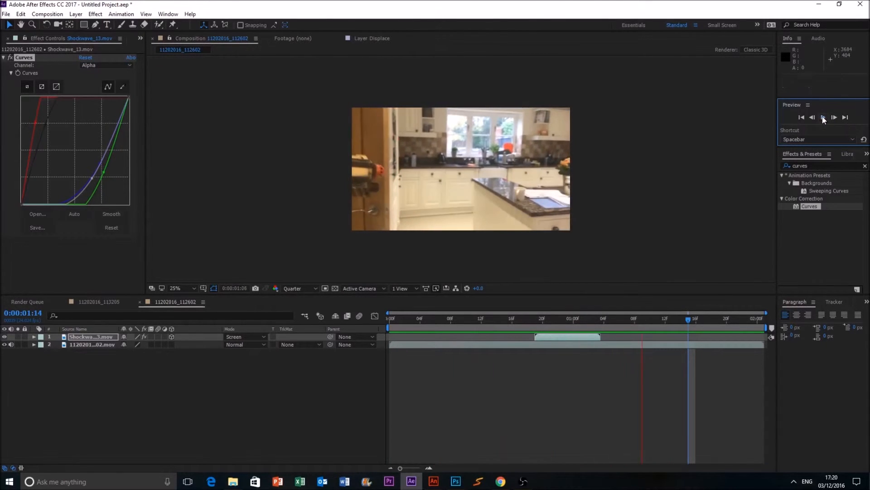
click(822, 116)
click(801, 117)
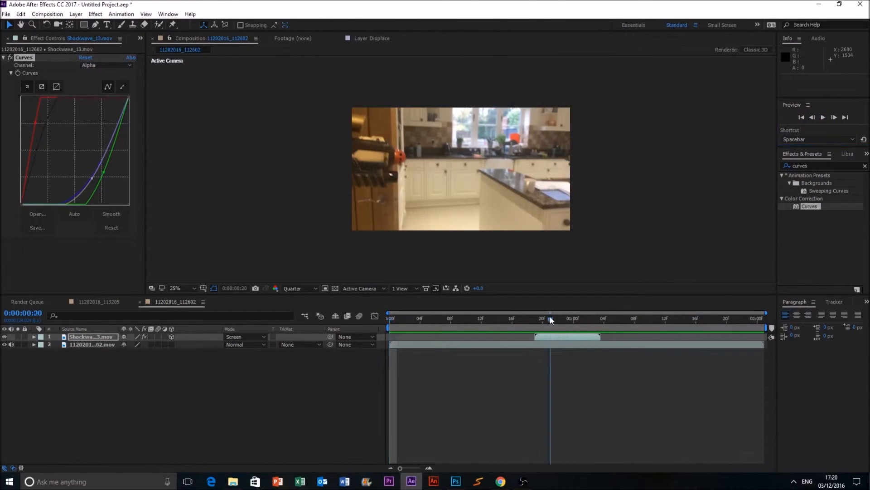
Step: Add Shockwave_06.mov as the top layer of the kitchen composition and set its blending mode to Screen
drag(553, 319, 535, 318)
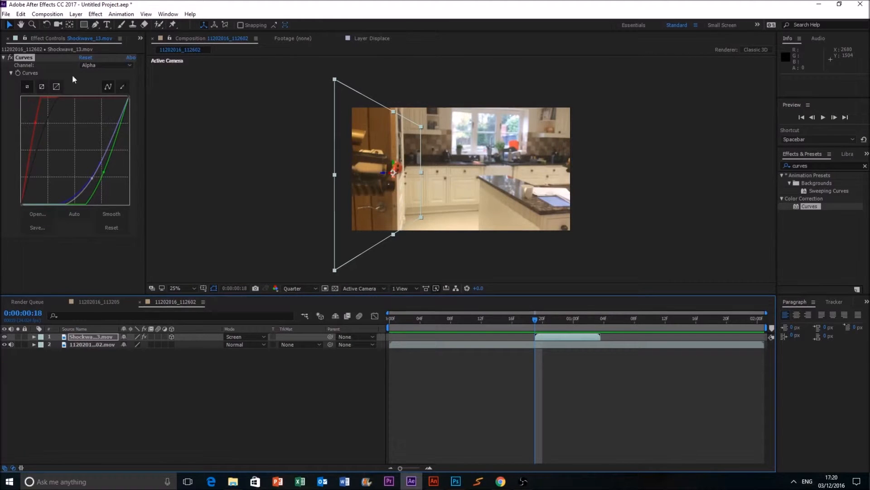
click(140, 39)
click(149, 48)
click(41, 164)
drag(42, 156, 87, 335)
click(245, 336)
click(272, 190)
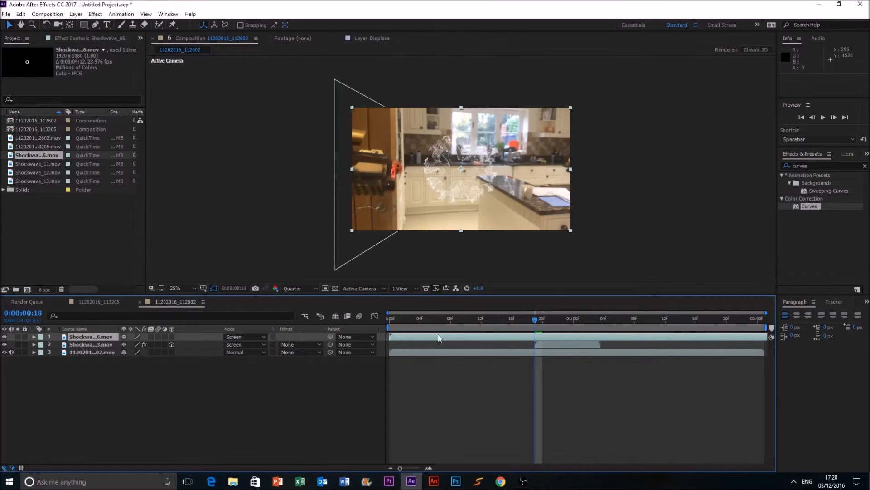
Step: Time-stretch the Shockwave_06.mov layer to a duration of 0:00:00:06, holding its in-point, and move its start to 0:00:00:18
right_click(406, 341)
mouse_move(471, 160)
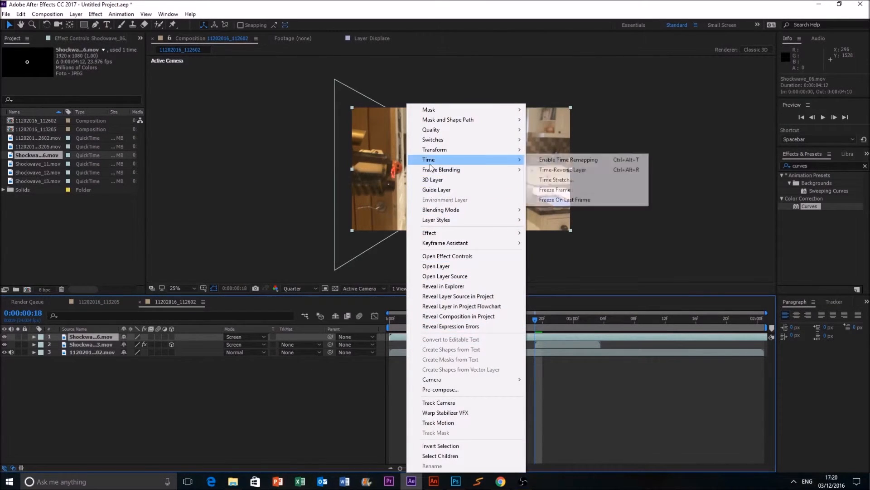
click(603, 179)
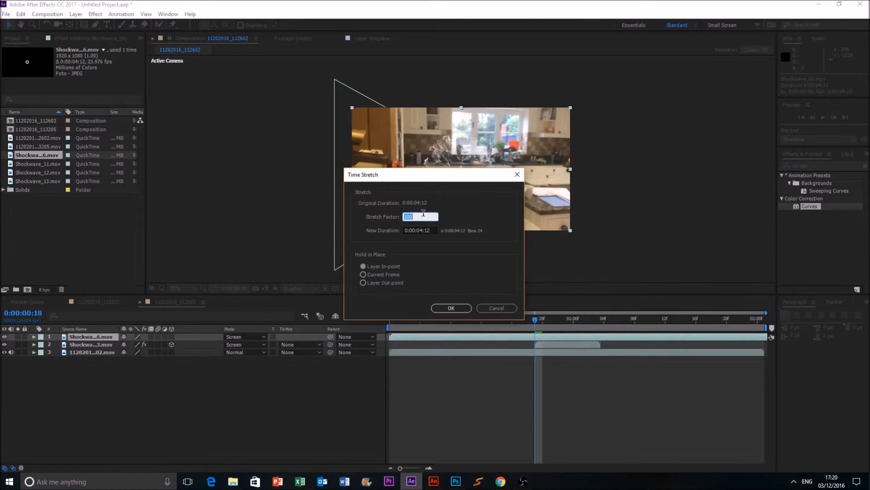
click(432, 308)
drag(400, 336, 548, 335)
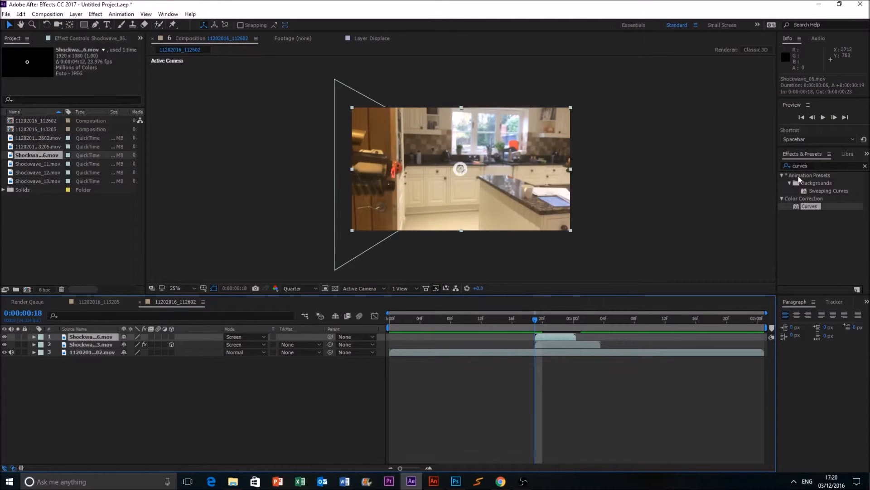
Step: Apply Polar Coordinates to the Shockwave_06.mov layer and set Interpolation to 100% with Polar to Rect conversion
click(824, 165)
text(pol)
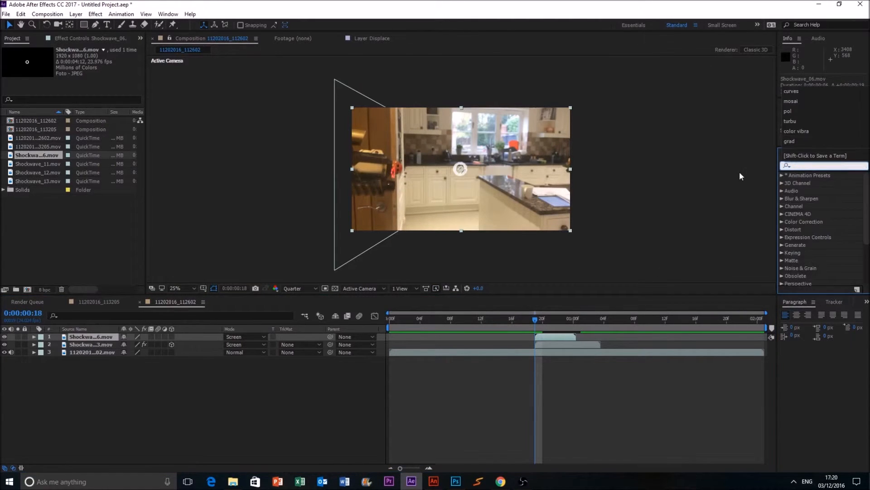
drag(812, 184, 469, 171)
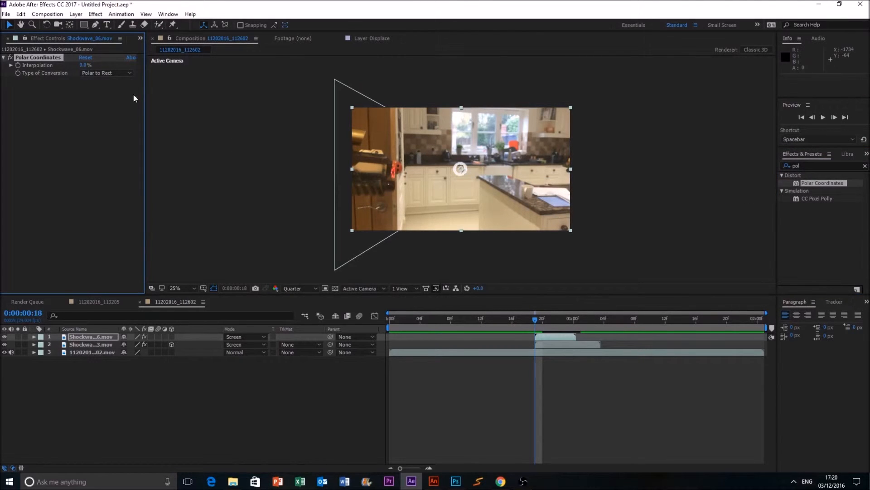
drag(85, 65, 321, 71)
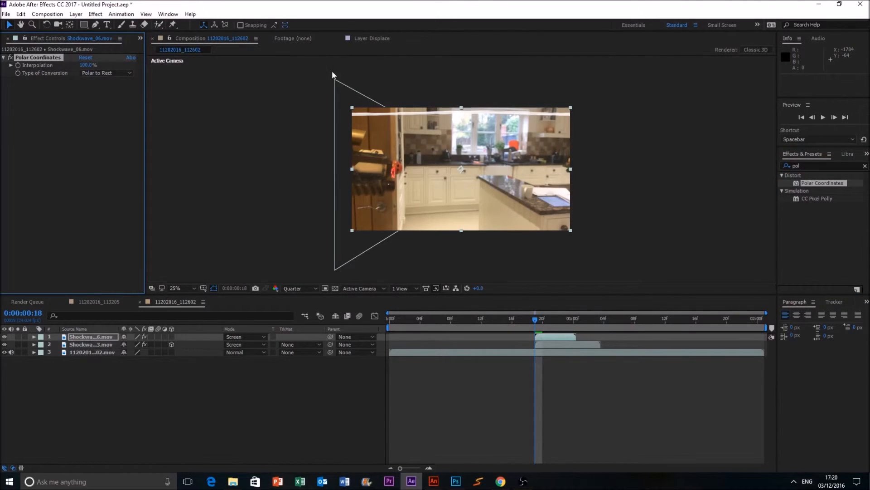
Step: Add the CC Cylinder effect to the Shockwave_06.mov layer, move the layer to 1024, 1000, and play the result
click(825, 163)
text(cc )
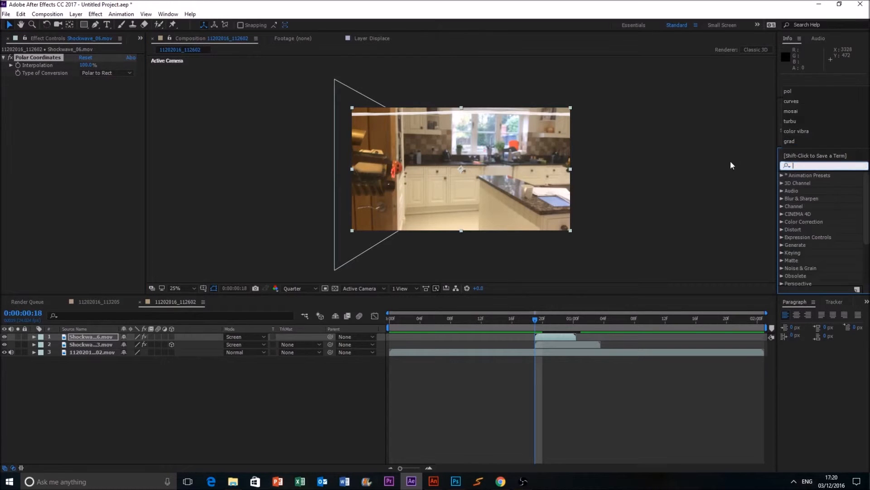
text(c)
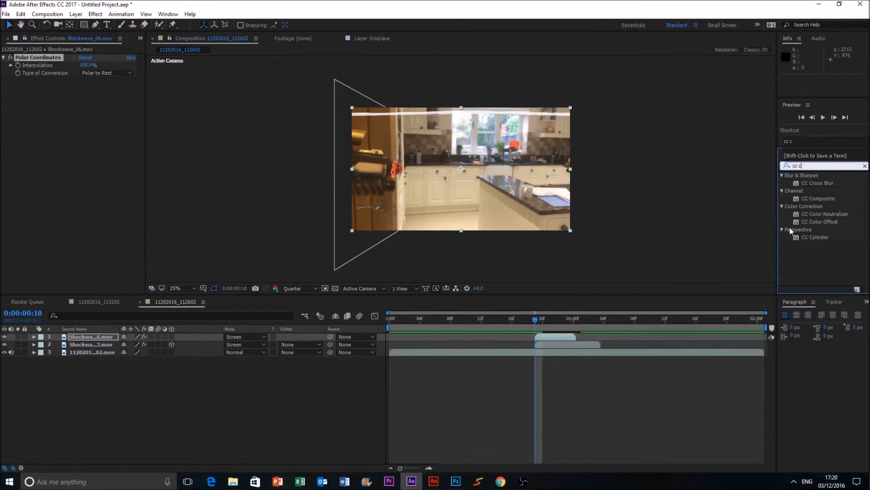
drag(812, 237, 486, 187)
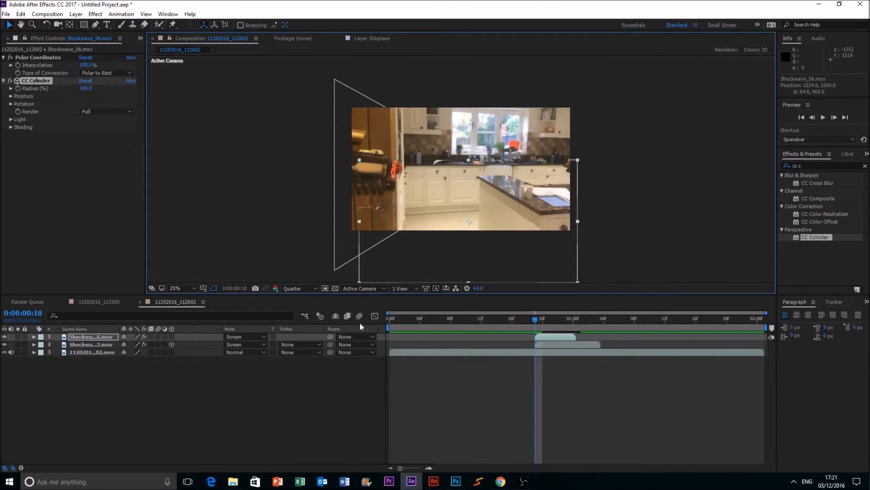
click(824, 117)
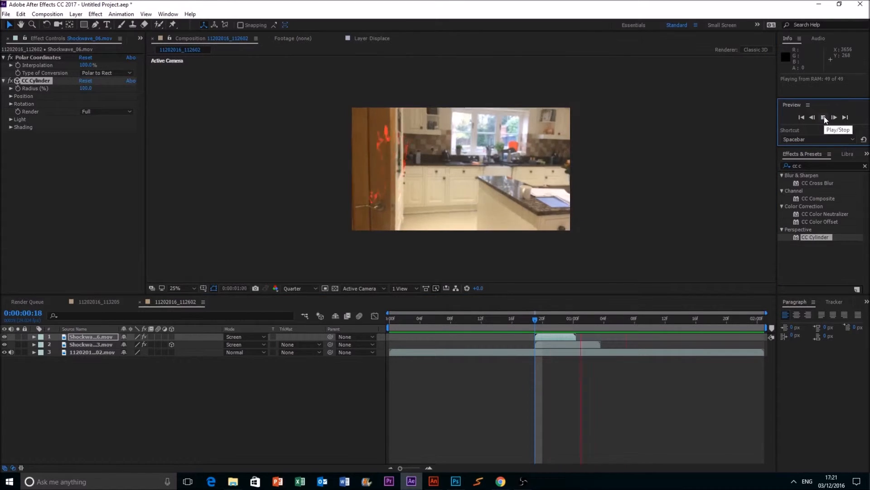
Step: At 0:00:00:20, make the Shockwave_06.mov layer 3D and open its CC Cylinder properties
drag(533, 323, 553, 320)
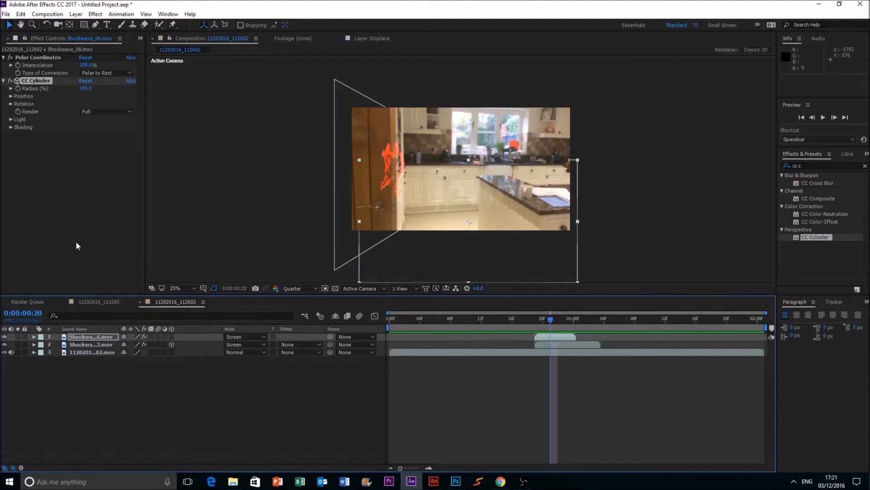
click(34, 336)
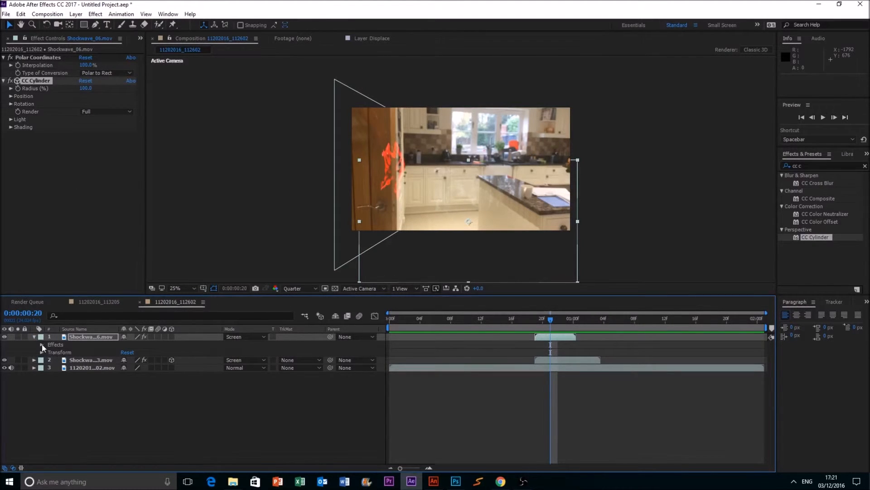
click(41, 344)
click(171, 337)
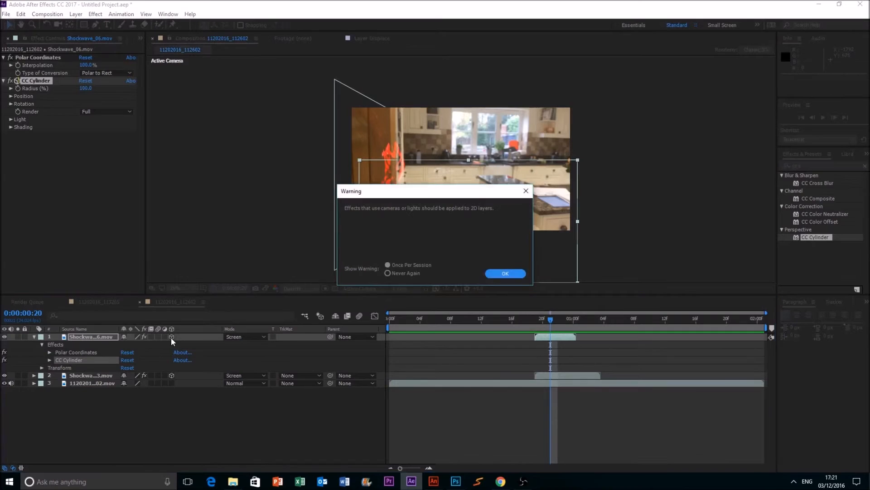
click(506, 273)
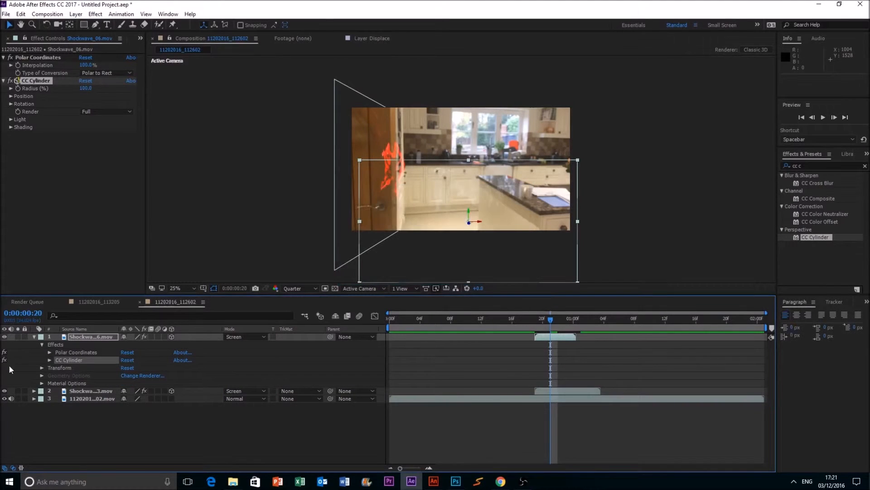
click(49, 360)
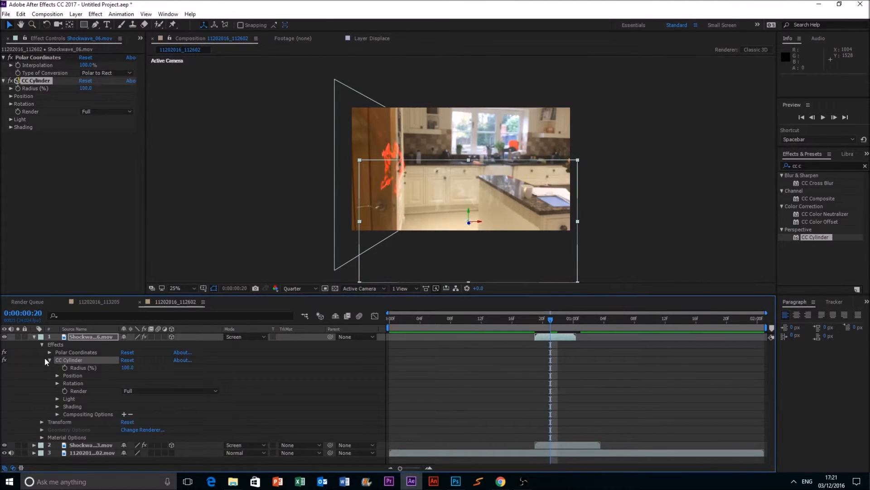
Step: Collapse the CC Cylinder properties and expand the Transform properties of the Shockwave_06.mov layer
click(49, 360)
click(41, 368)
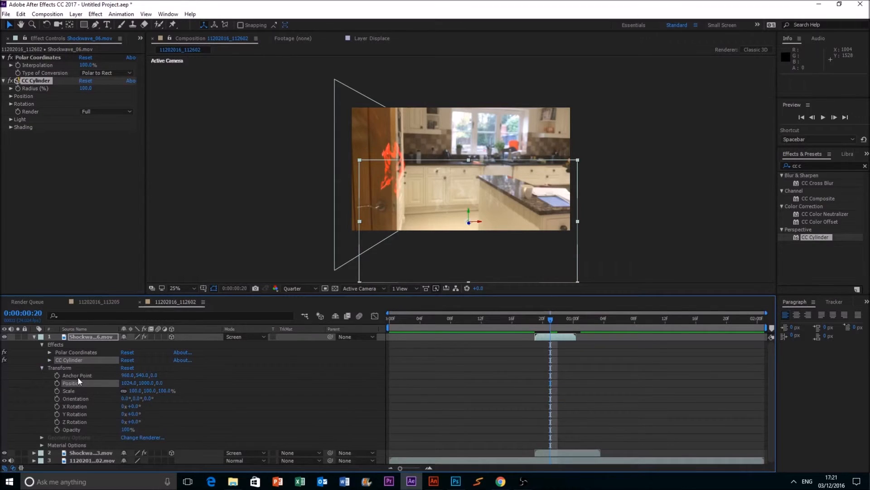
drag(137, 397, 271, 396)
key(ctrl+z)
key(ctrl+z)
Step: Position the Shockwave_06.mov layer at 1028, 536, orient it to 271° on Z, and scale it to 31.7, 129.2, 100% at the muzzle
drag(484, 258, 412, 207)
key(comma)
key(period)
key(period)
drag(348, 271, 308, 236)
drag(373, 214, 434, 211)
drag(363, 236, 317, 235)
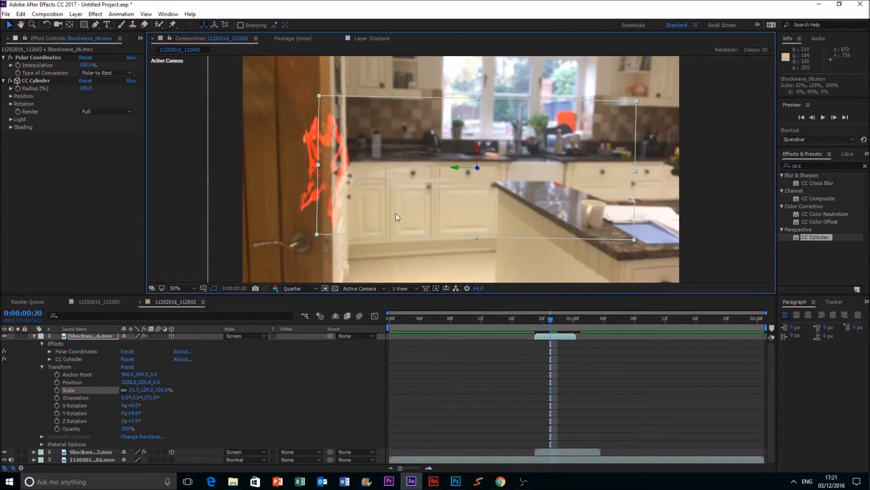
Step: Check the shot around the shockwave's start, settle on 0:00:00:18, and apply the Curves effect to the Shockwave_06.mov layer
click(545, 320)
drag(545, 320, 519, 318)
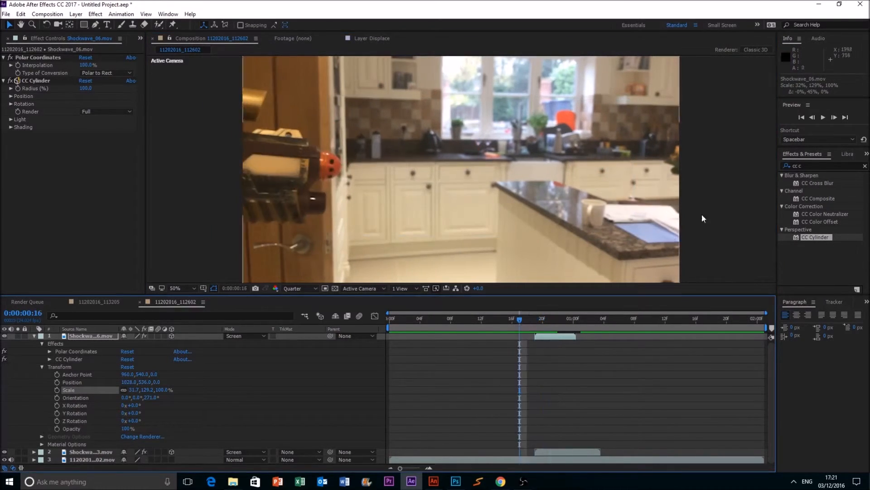
click(535, 320)
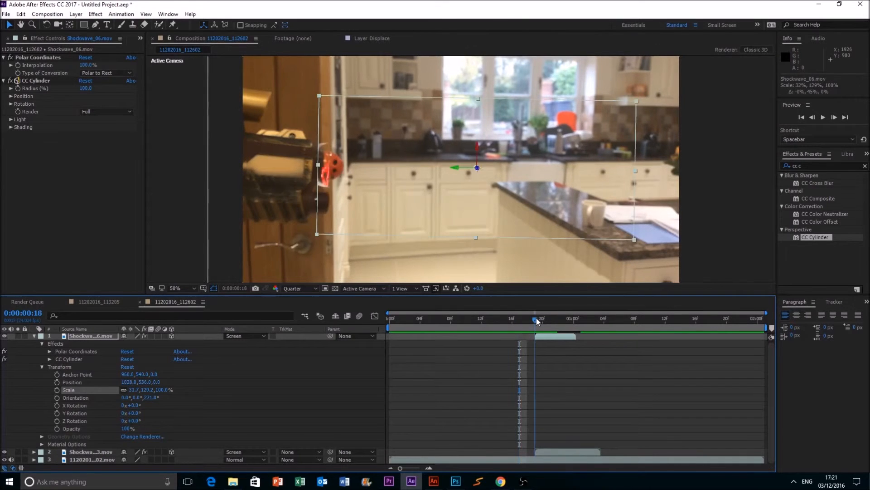
click(822, 166)
text(urves)
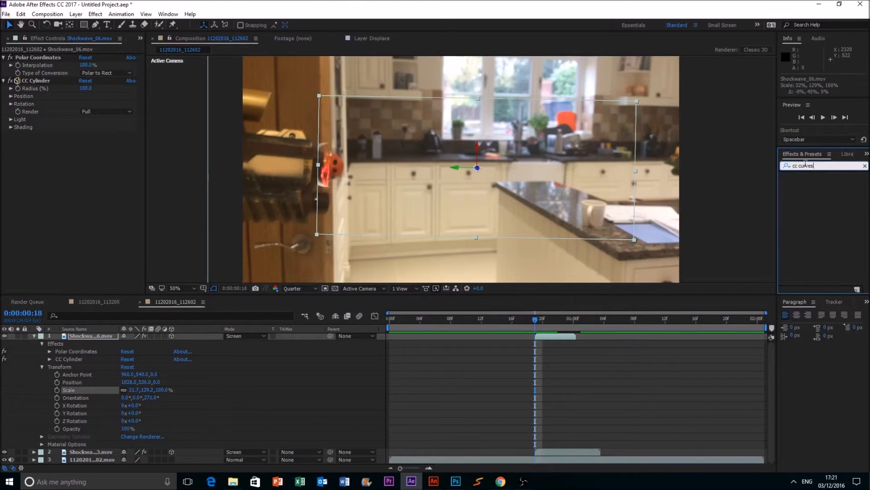
triple_click(837, 166)
text(curv)
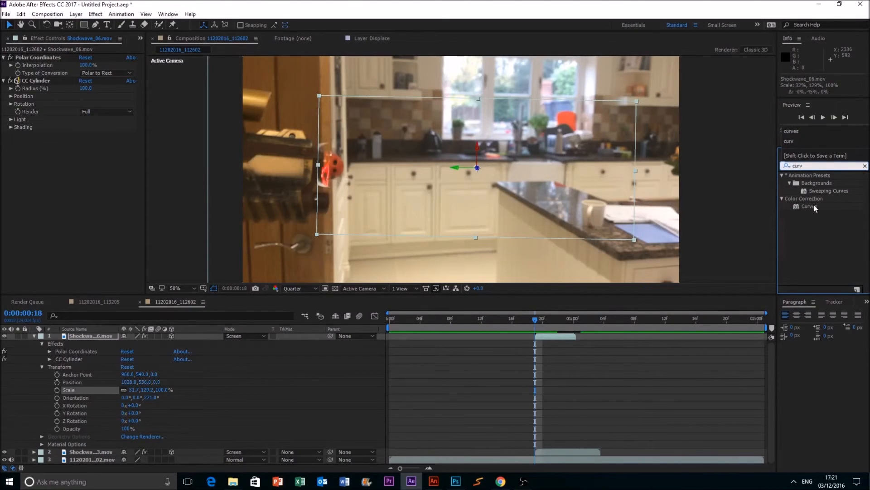
drag(809, 206, 516, 182)
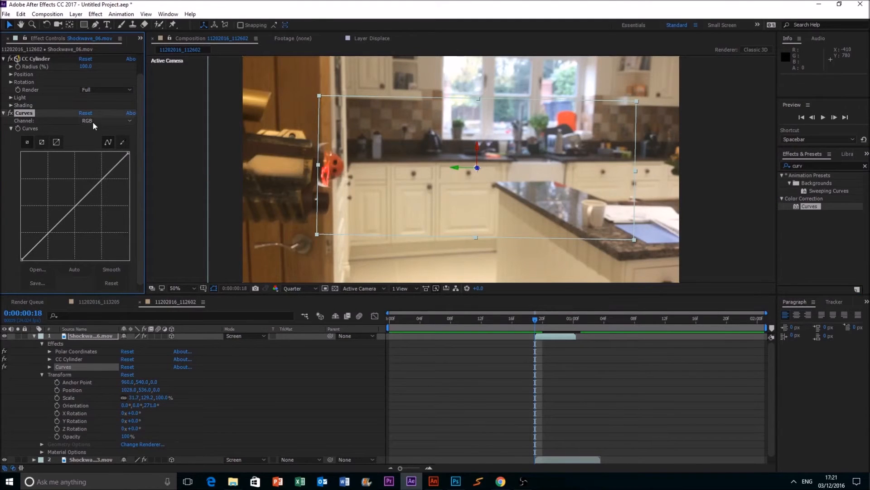
Step: Tint the shockwave red in Curves by steeply raising the Red channel and lowering the green and alpha curves
scroll(76, 156, up, 2)
click(101, 141)
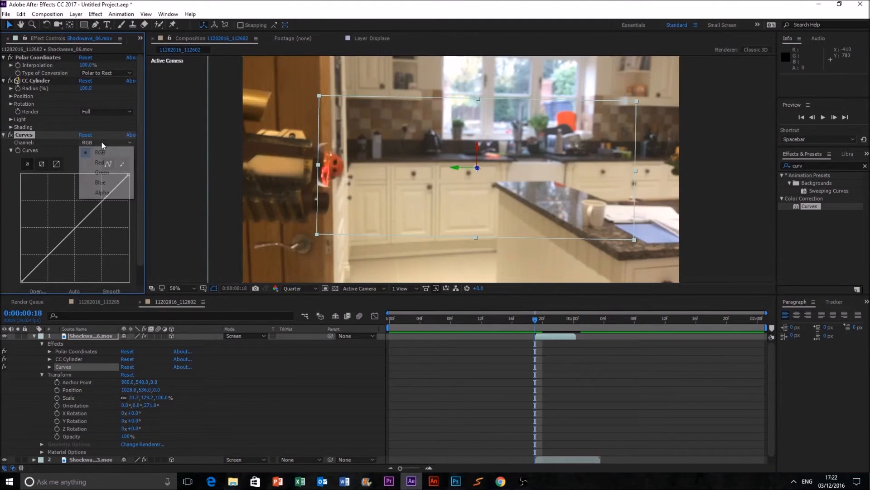
click(84, 234)
drag(76, 227, 35, 202)
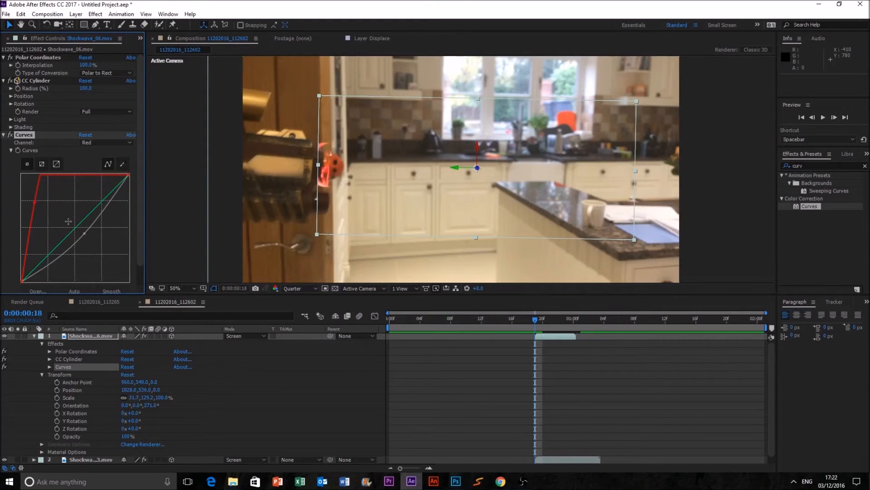
mouse_move(77, 225)
mouse_down()
mouse_move(101, 246)
mouse_move(66, 221)
mouse_up()
Step: Play the composition from the start to check the red-tinted shockwave
click(824, 117)
click(823, 117)
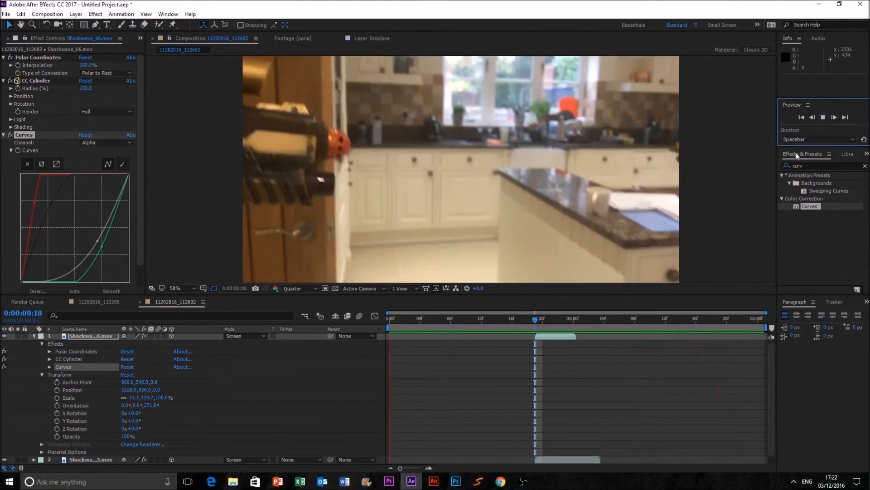
click(824, 117)
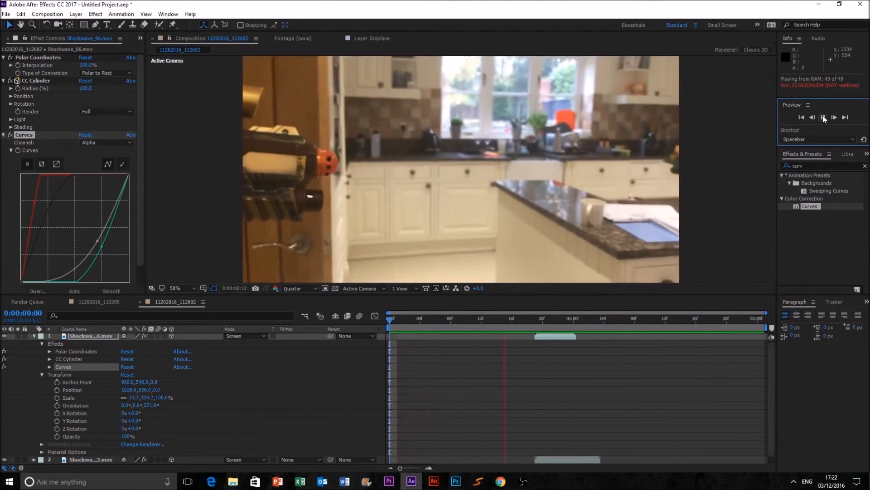
key(space)
Step: Keyframe the Shockwave_06.mov layer's Scale at 0:00:00:18, and set it to 54.3, 221.2, 171.2% at 0:00:00:23
drag(545, 315, 537, 318)
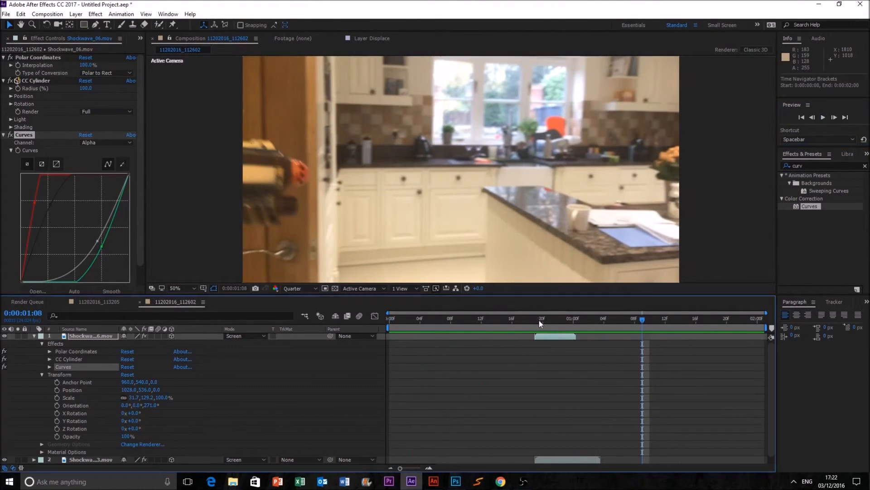
click(57, 395)
drag(535, 320, 573, 321)
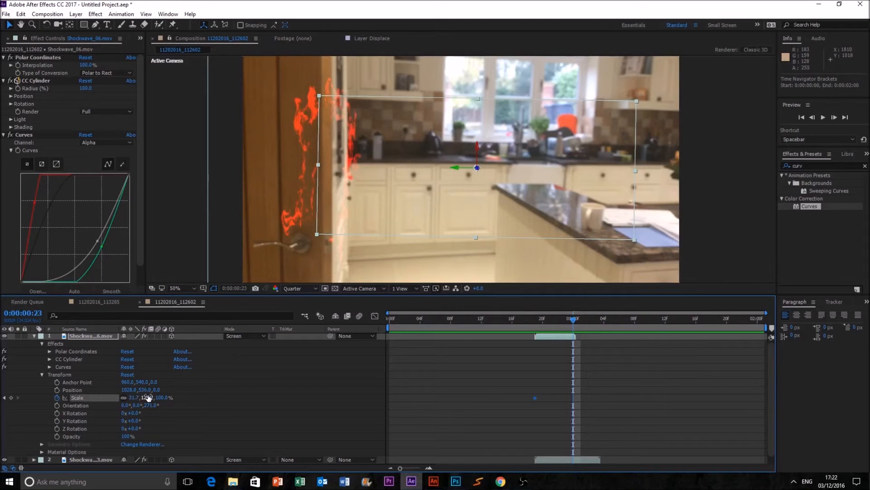
drag(150, 397, 548, 328)
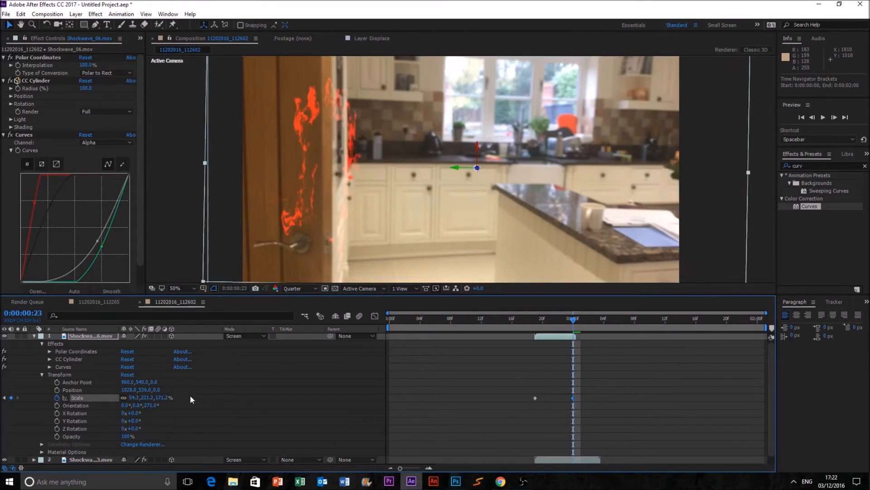
Step: Keyframe the Shockwave_06.mov layer's Position at 1432, 556 for 0:00:00:23 and 1092, 576 for 0:00:00:18
scroll(547, 328, down, 1)
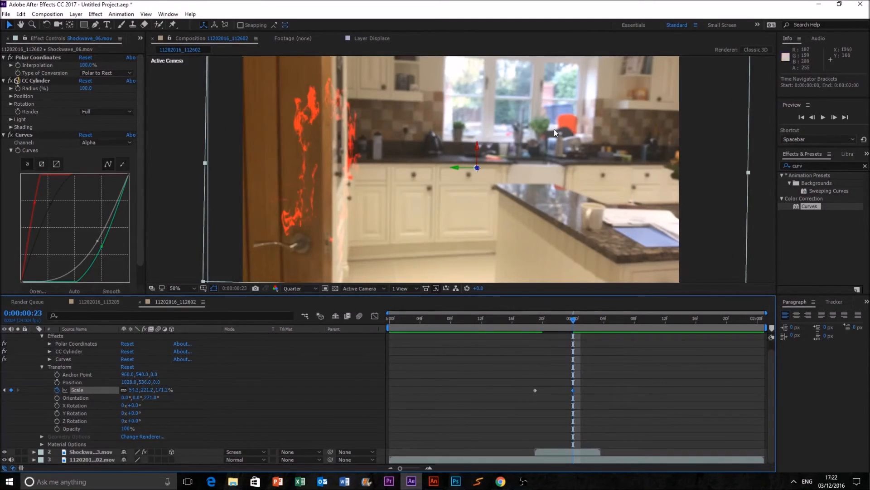
scroll(553, 146, down, 2)
scroll(590, 353, up, 1)
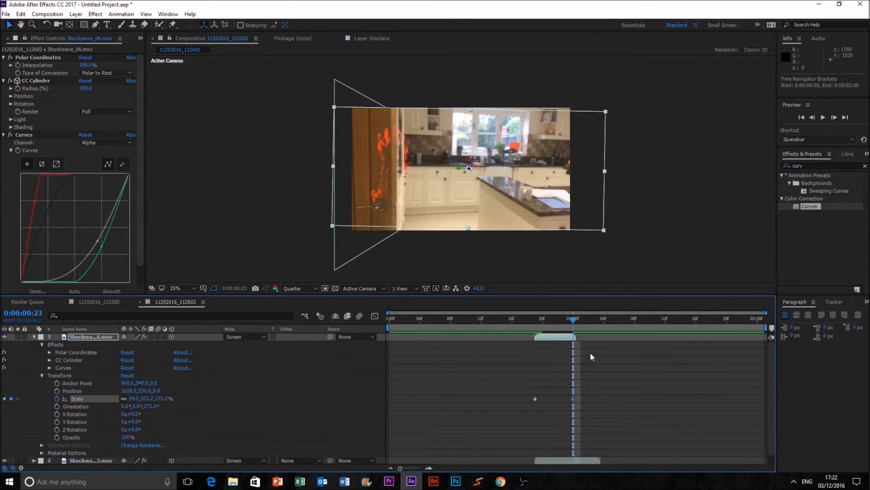
click(56, 391)
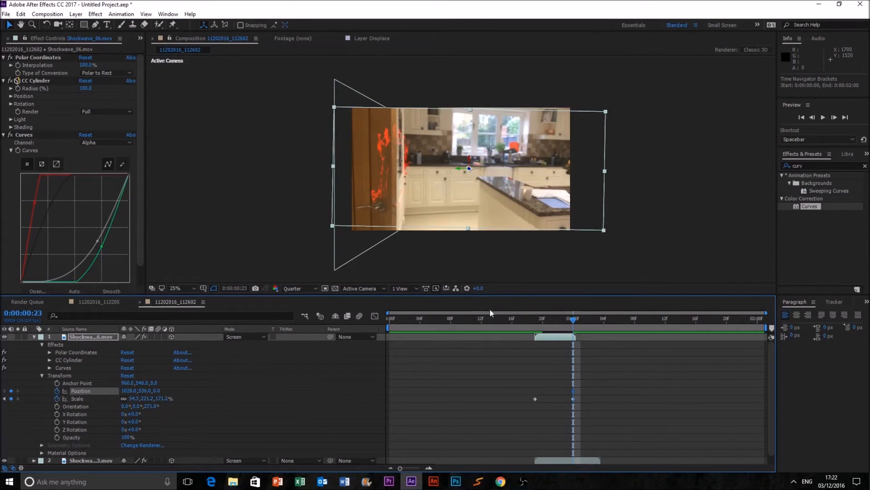
drag(411, 203, 444, 209)
click(534, 319)
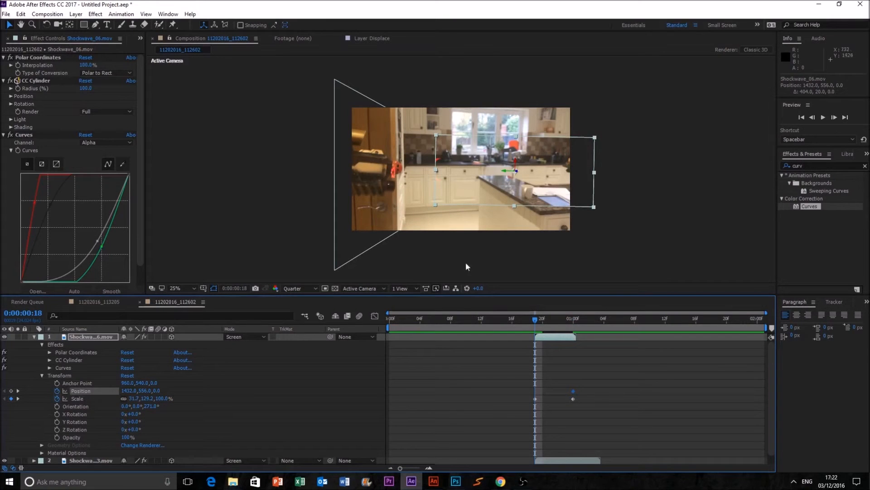
drag(494, 195, 456, 197)
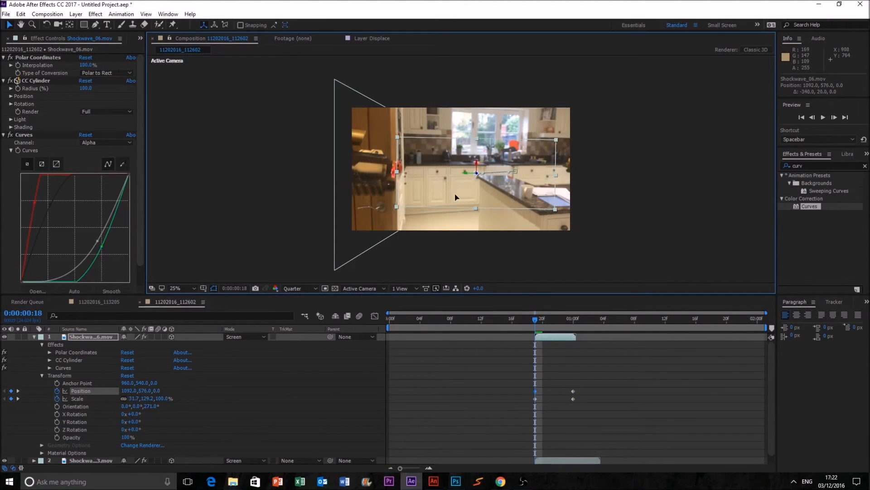
Step: Play the composition from the start, collapse the Shockwave_06.mov layer, and scrub through the shockwave
drag(536, 320, 389, 318)
click(823, 117)
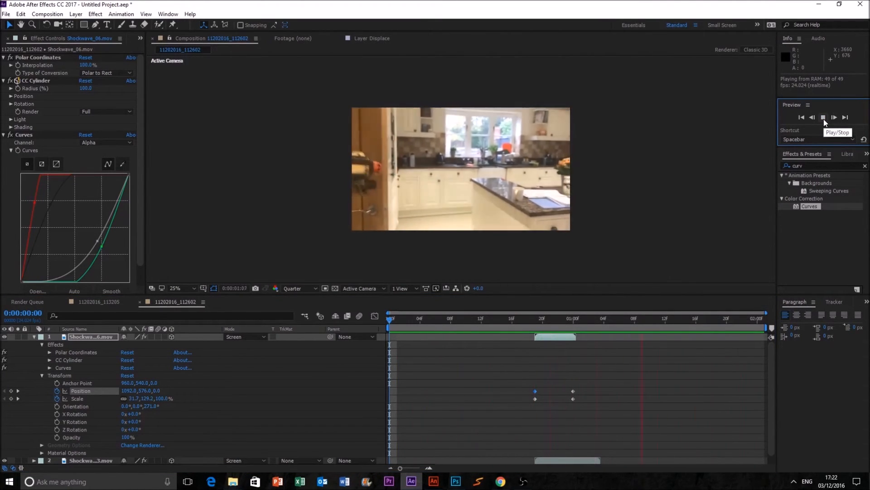
click(823, 117)
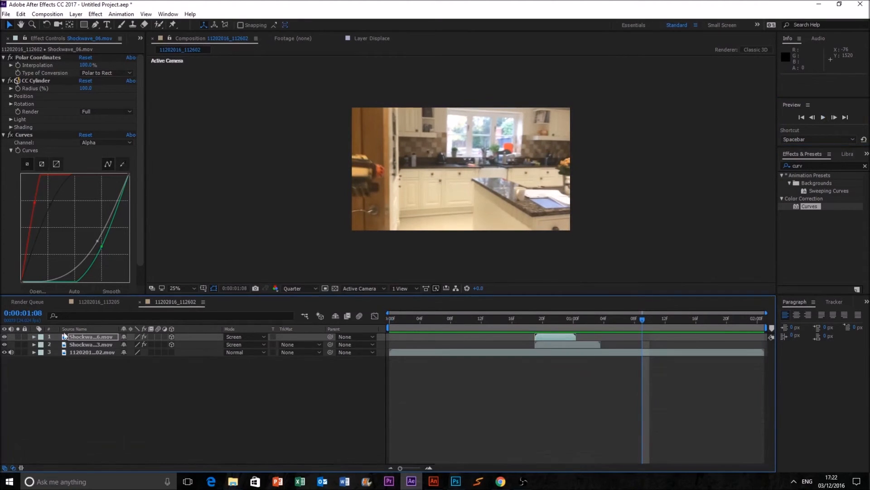
drag(544, 320, 646, 322)
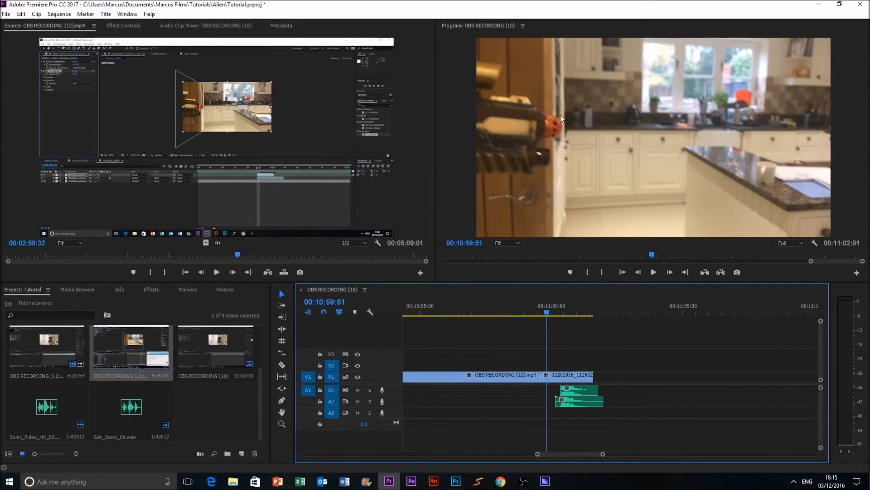
Step: Switch to Premiere Pro, play the sequence from 00:10:59:31 with its sound effects, and return to 00:11:00:04
click(538, 310)
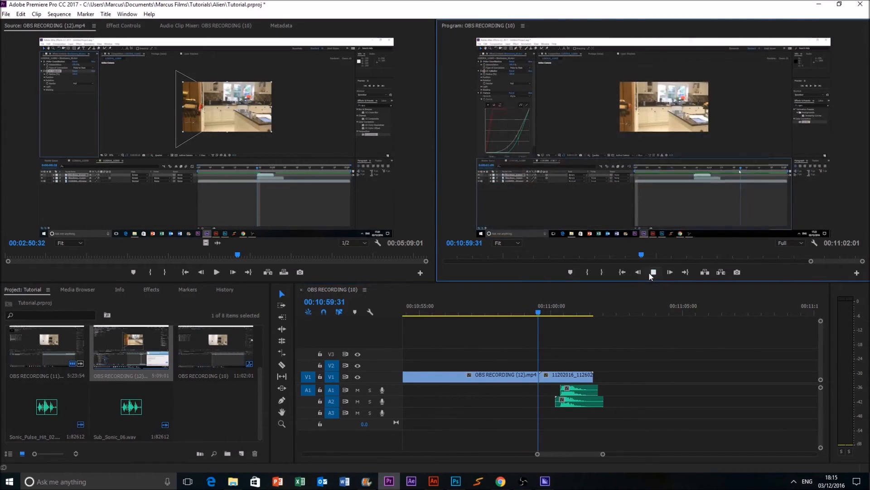
click(653, 272)
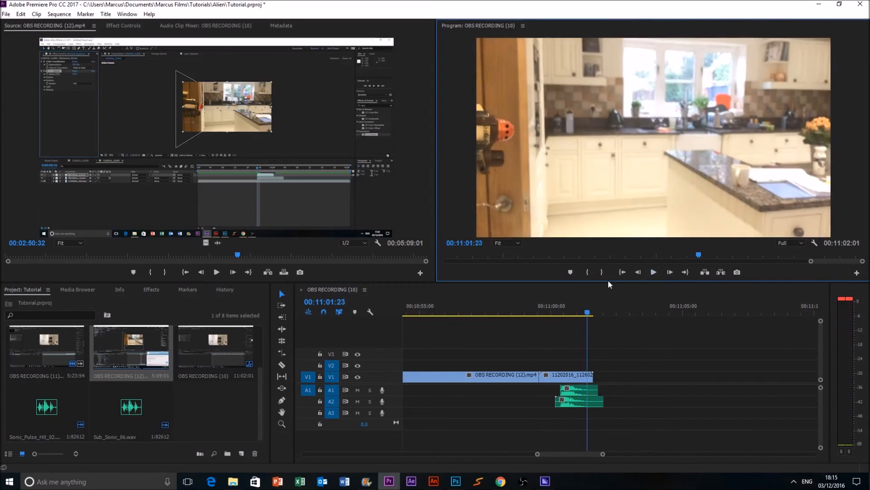
mouse_move(559, 313)
mouse_down()
mouse_move(583, 313)
mouse_move(553, 313)
mouse_up()
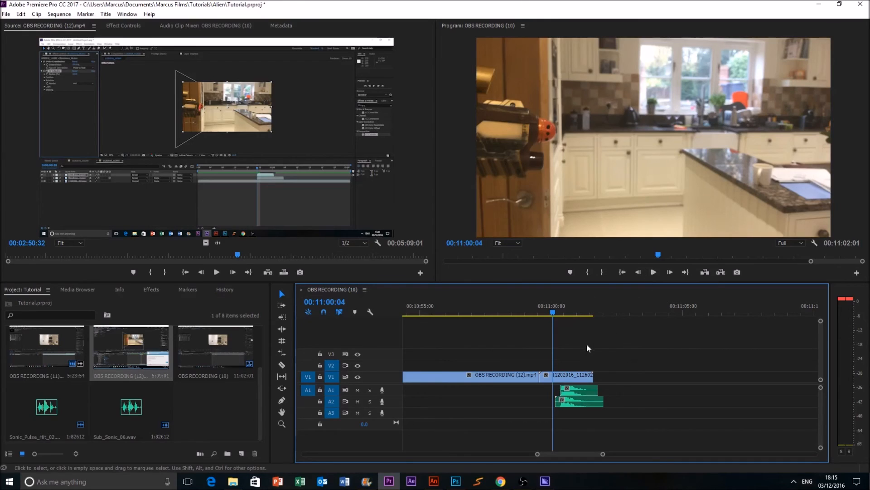
Step: Examine the two sound-effect clips on tracks A1 and A2 and replay the shot with them from 00:11:00:04
click(573, 403)
click(567, 392)
click(574, 399)
click(570, 388)
click(566, 402)
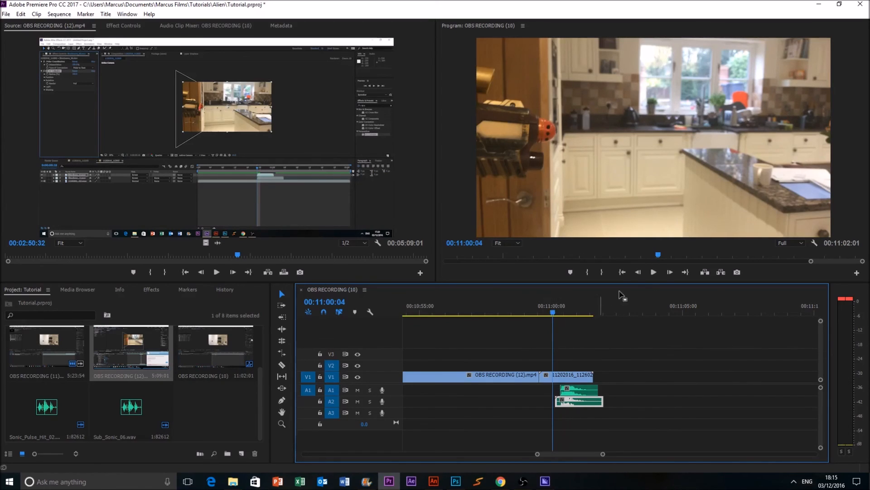
click(653, 277)
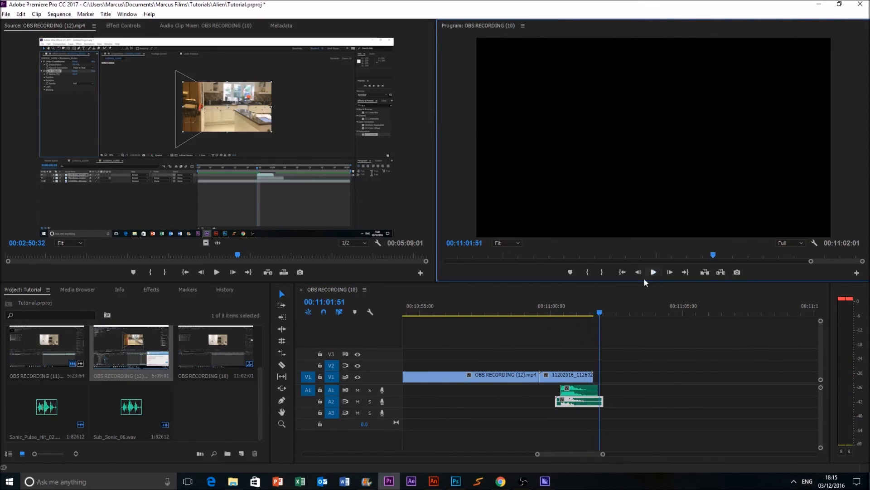
mouse_move(549, 312)
mouse_down()
mouse_move(565, 312)
mouse_move(556, 312)
mouse_up()
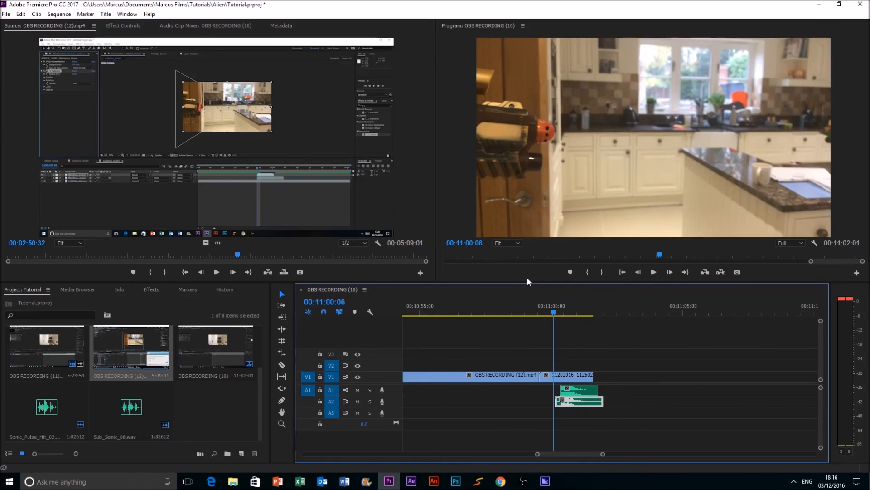
click(576, 391)
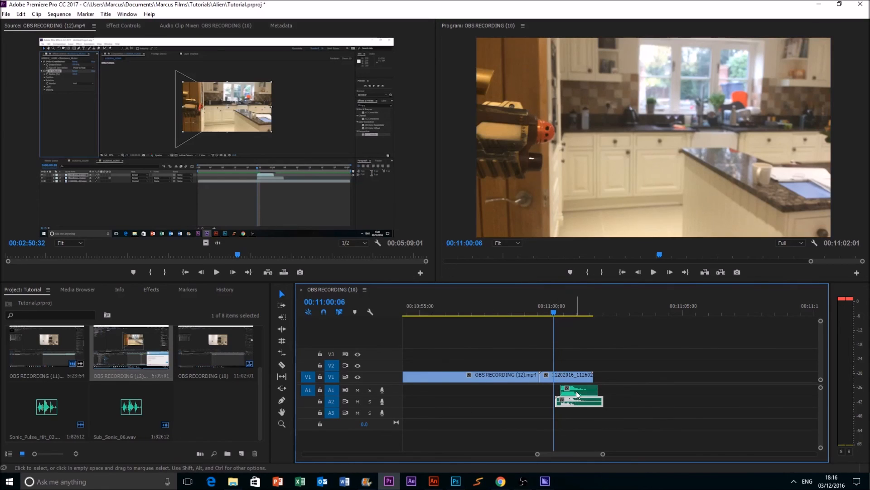